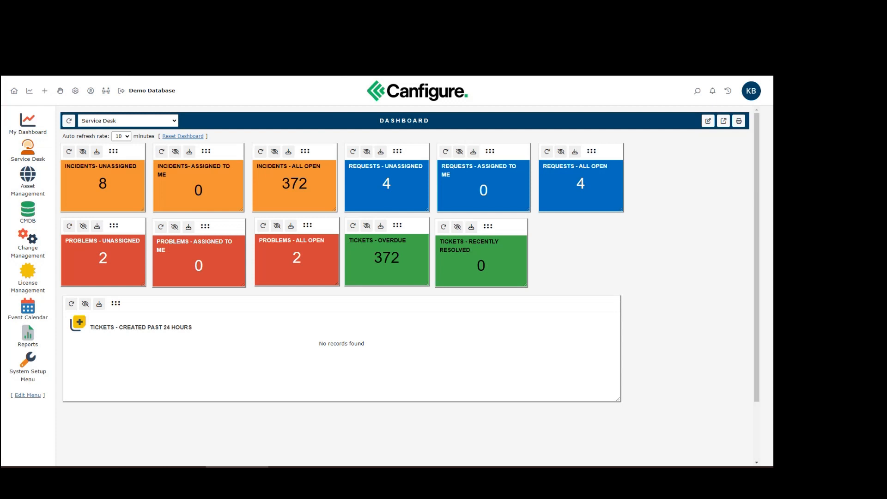
Step: Open the Data Import Wizard from the system setup's tools and utilities
click(27, 360)
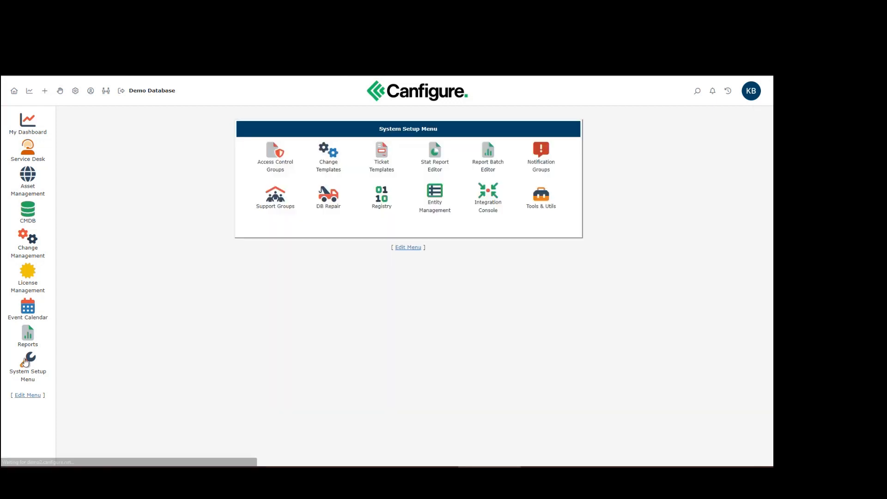
click(545, 197)
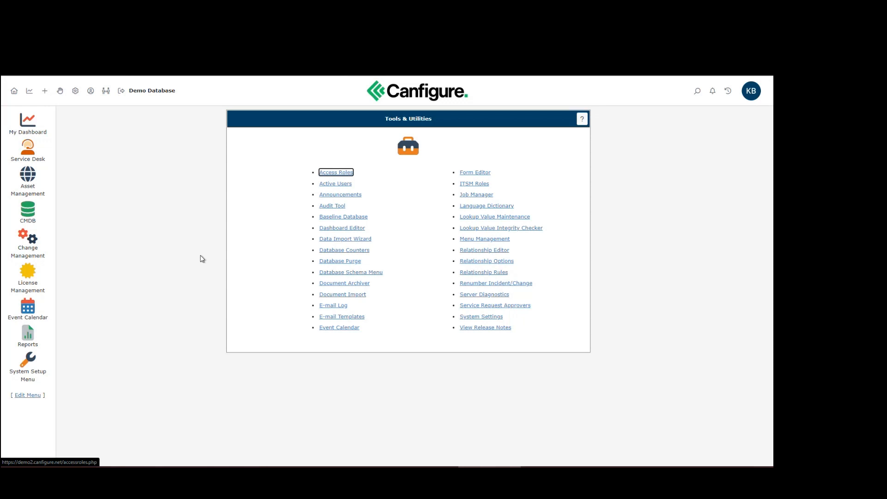
click(356, 241)
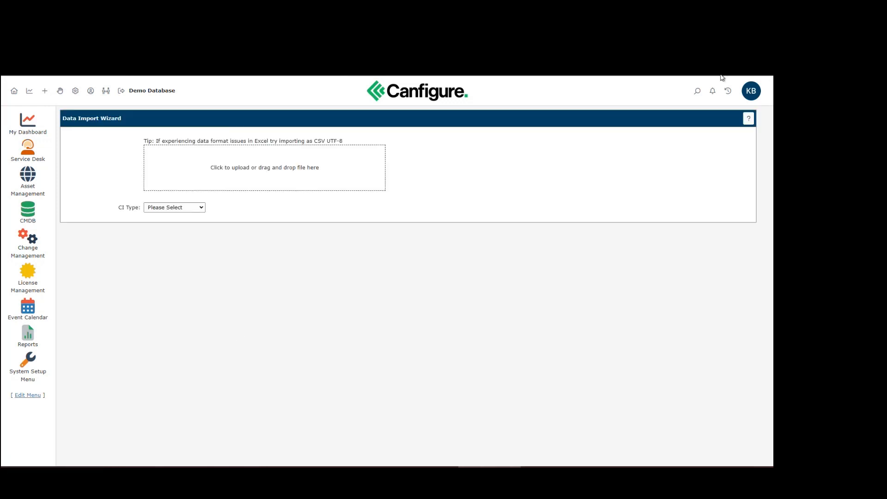
Step: Open the Data Import Wizard help page and read its file format and settings descriptions
click(749, 119)
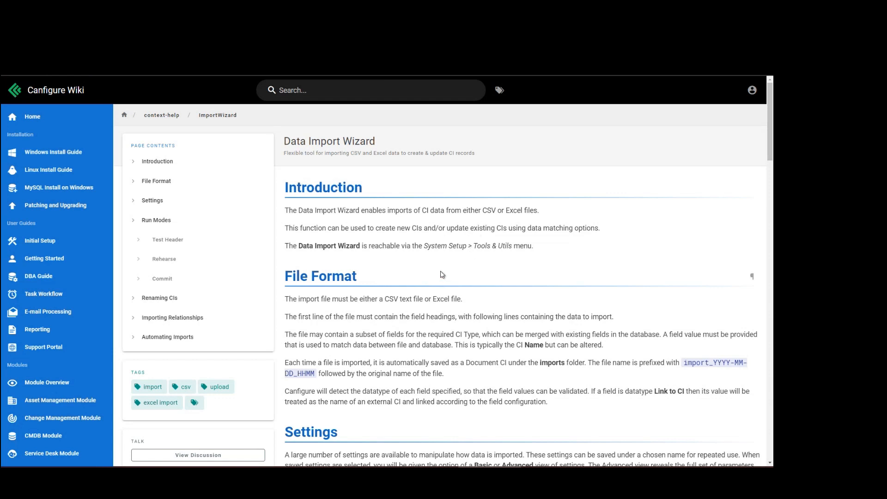
scroll(446, 264, down, 1)
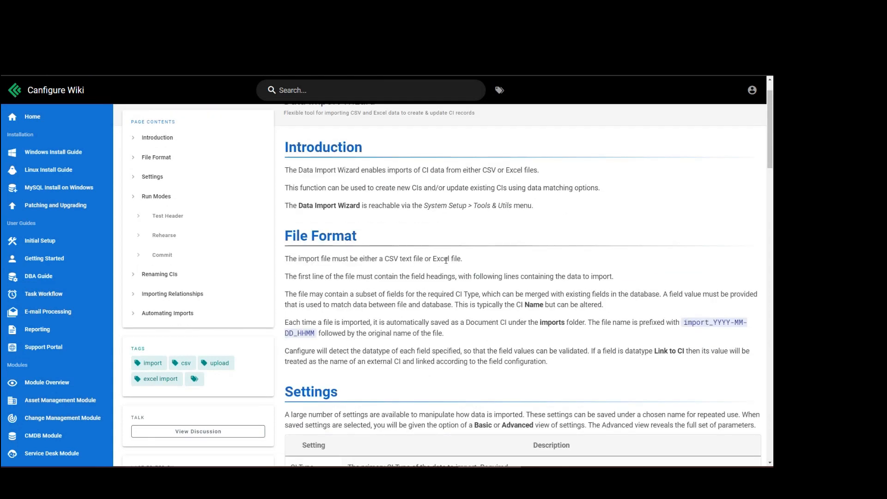
scroll(446, 260, down, 5)
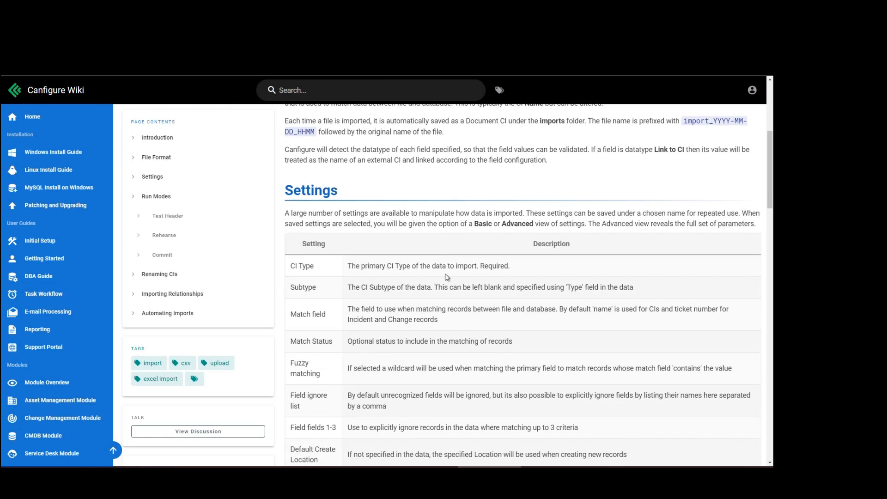
scroll(448, 277, down, 1)
scroll(445, 270, down, 1)
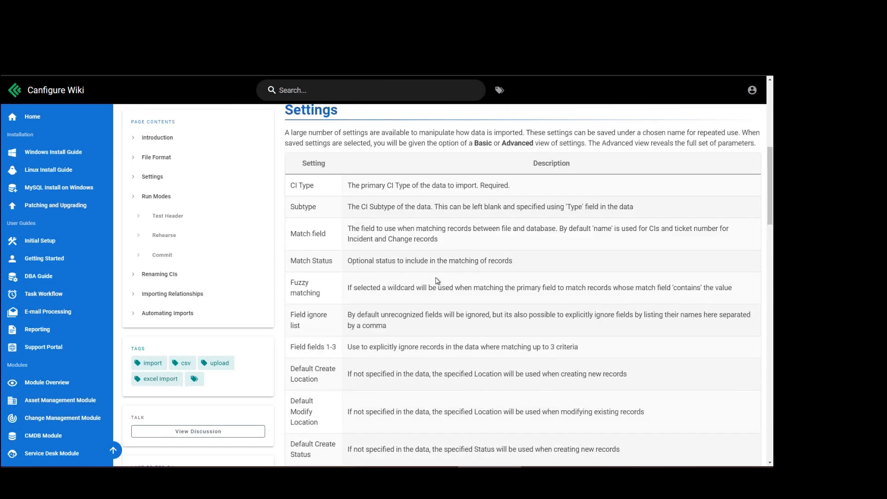
scroll(437, 286, down, 1)
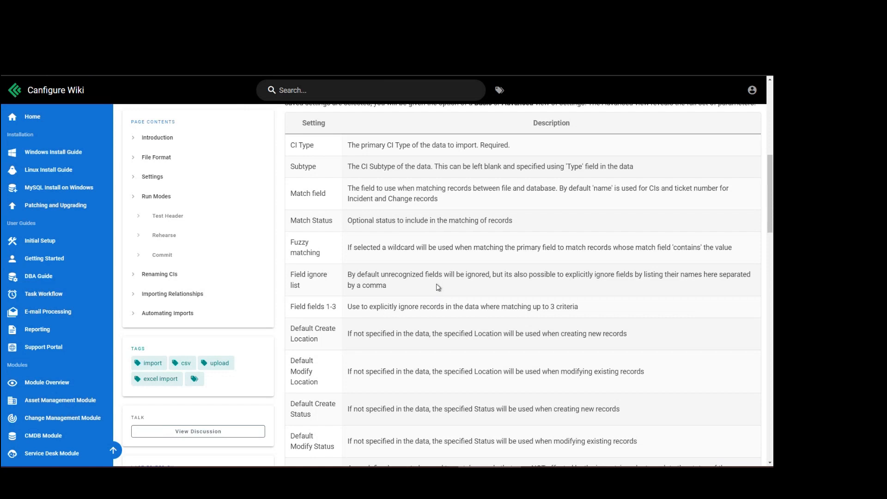
scroll(438, 285, down, 1)
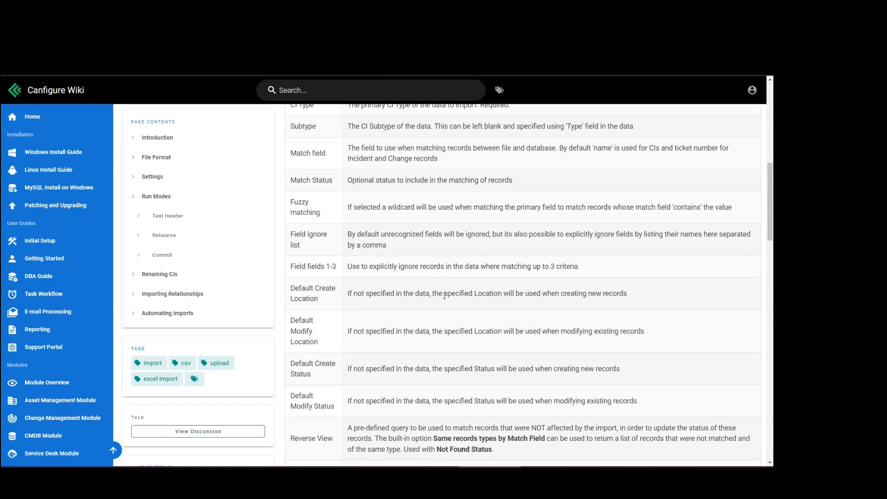
scroll(445, 298, down, 2)
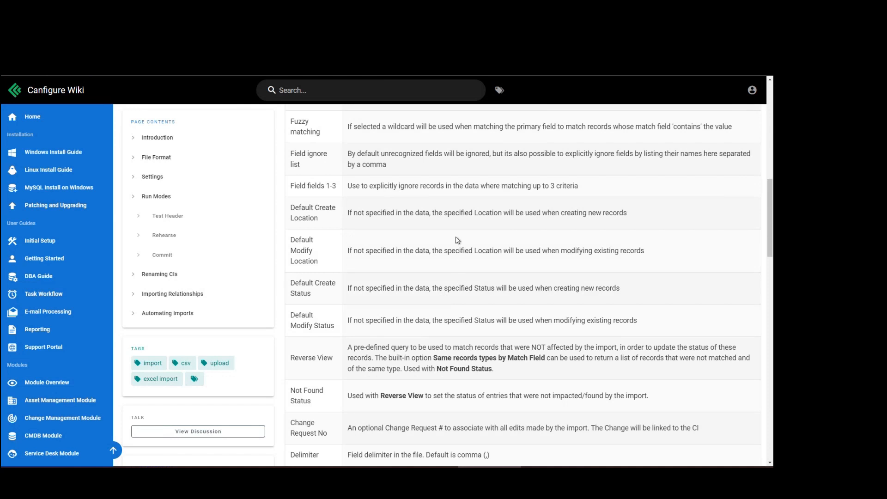
scroll(421, 296, down, 3)
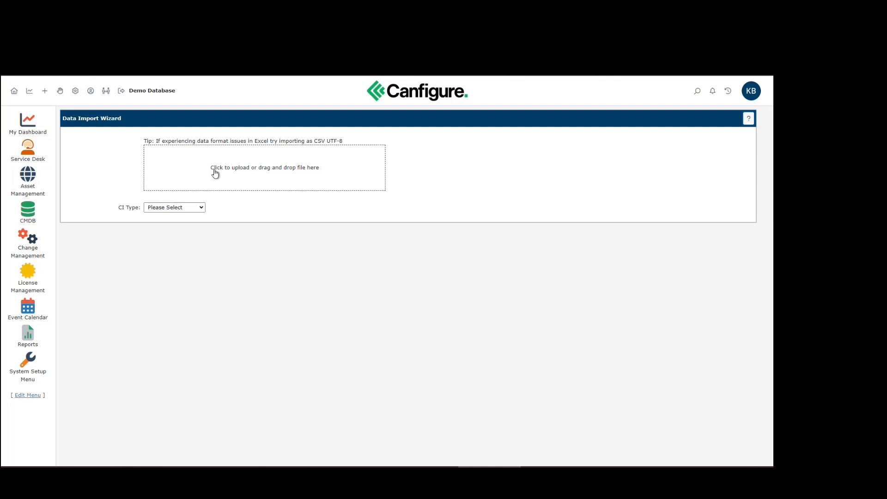
Step: Set the import's CI Type to Devices and its Subtype to Server
click(193, 210)
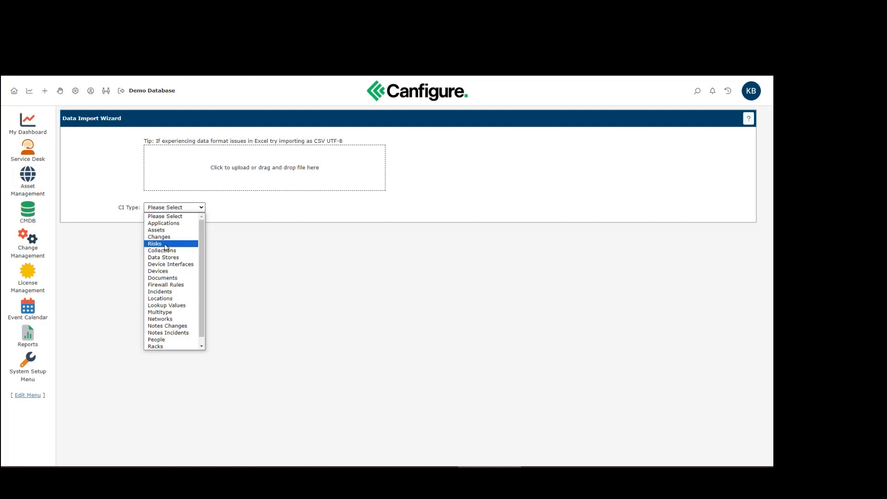
click(170, 272)
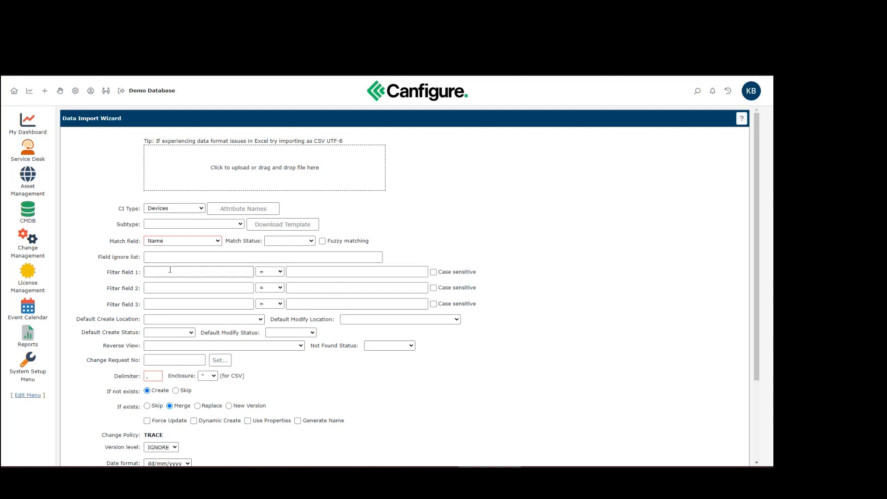
click(192, 225)
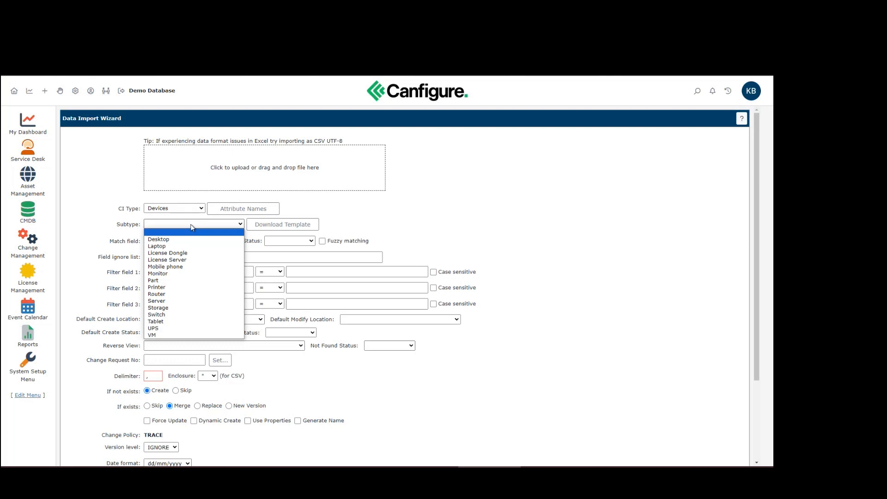
click(156, 301)
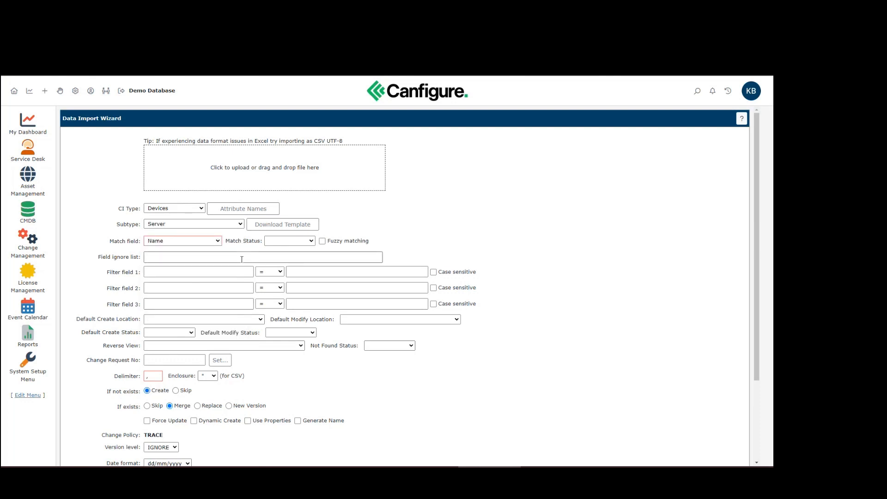
Step: Download the import template for server devices and bring up the workbook in Excel
click(278, 227)
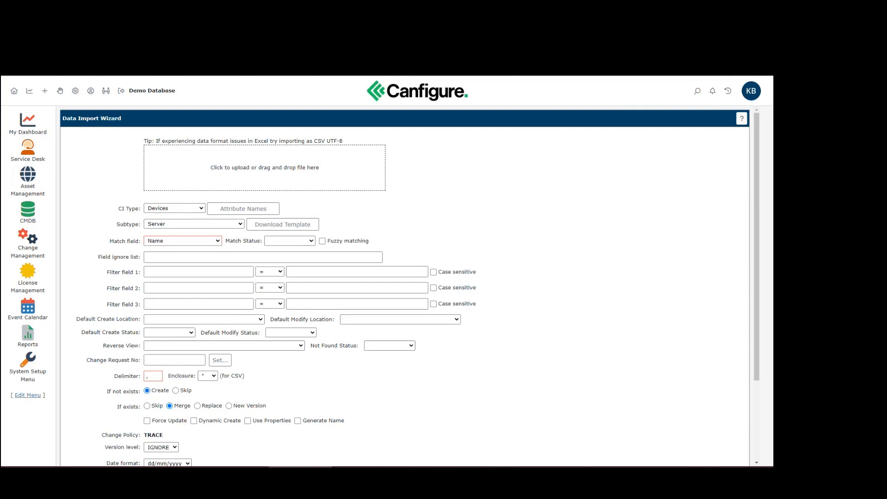
drag(498, 110, 520, 100)
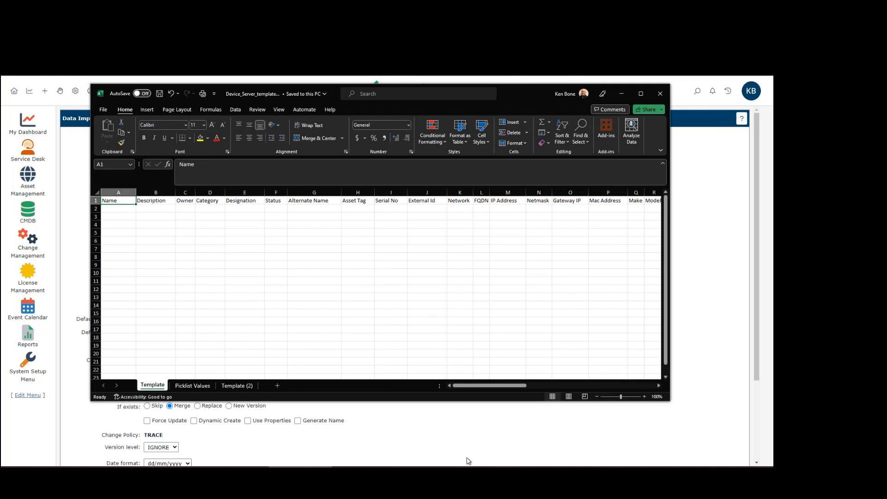
mouse_move(446, 465)
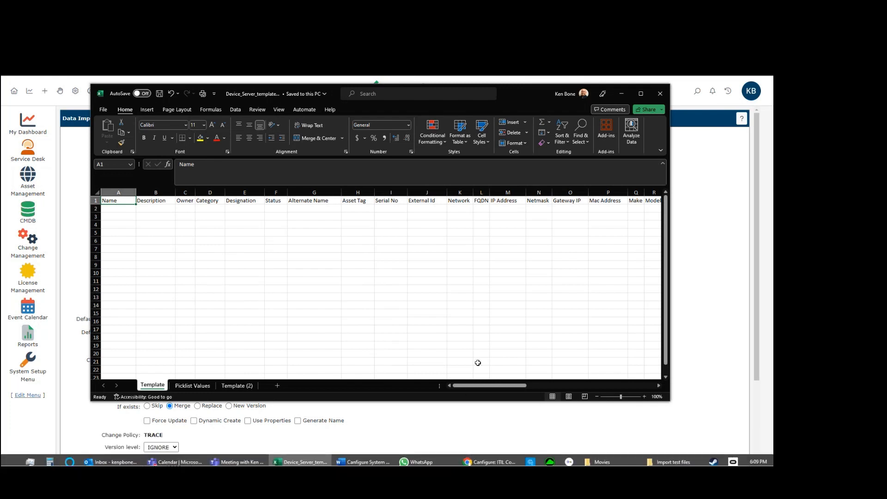
Step: Examine the column headings across row 1 of the Template sheet, ending back at the Name heading
click(391, 289)
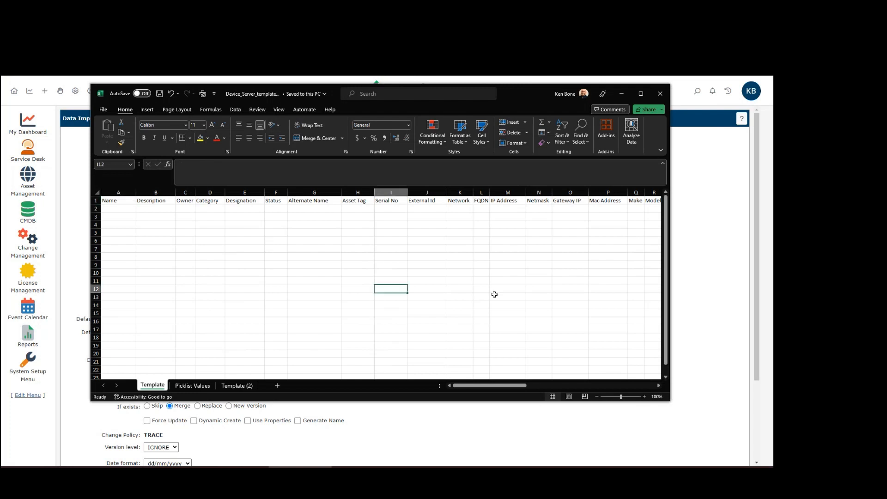
key(Up)
key(Up)
key(Up)
key(Up)
key(Up)
key(Up)
key(Up)
key(Up)
key(Up)
key(Up)
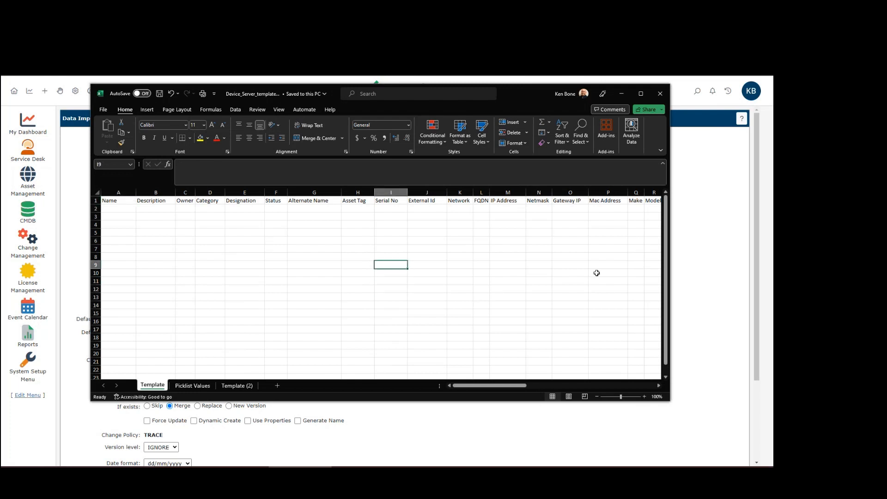
key(Up)
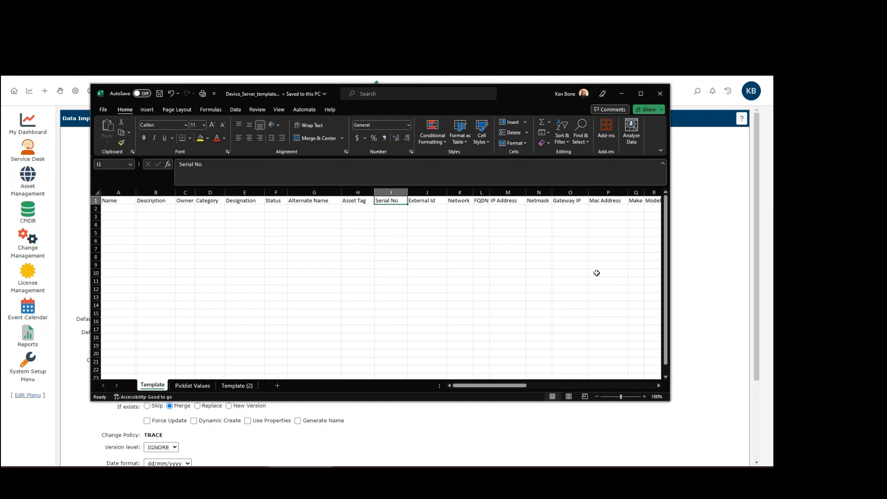
key(Right)
key(Right)
key(Right)
key(Right)
key(Right)
key(Right)
key(Right)
key(Right)
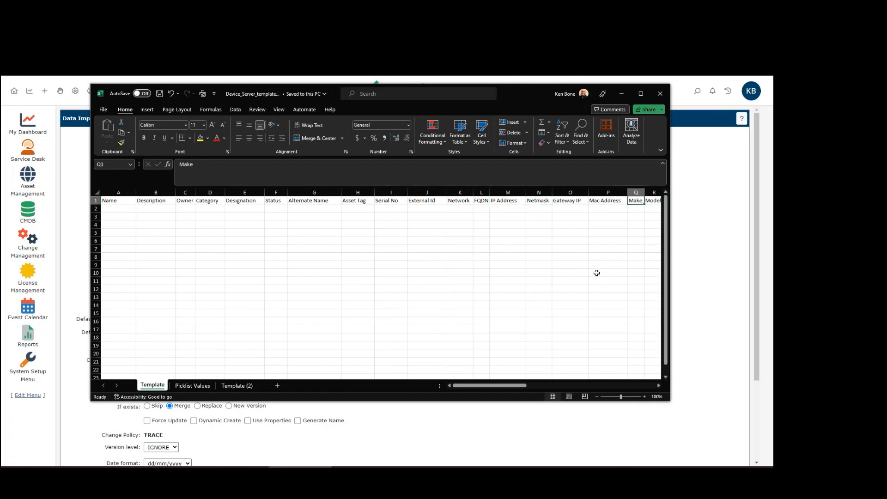
key(Right)
key(Right)
key(Right)
key(Right)
key(Right)
key(Left)
key(Left)
key(Left)
key(Left)
key(Left)
key(Left)
key(Left)
key(Left)
key(Left)
key(Left)
key(Left)
key(Left)
key(Left)
key(Left)
key(Left)
key(Left)
key(Left)
key(Left)
key(Left)
key(Left)
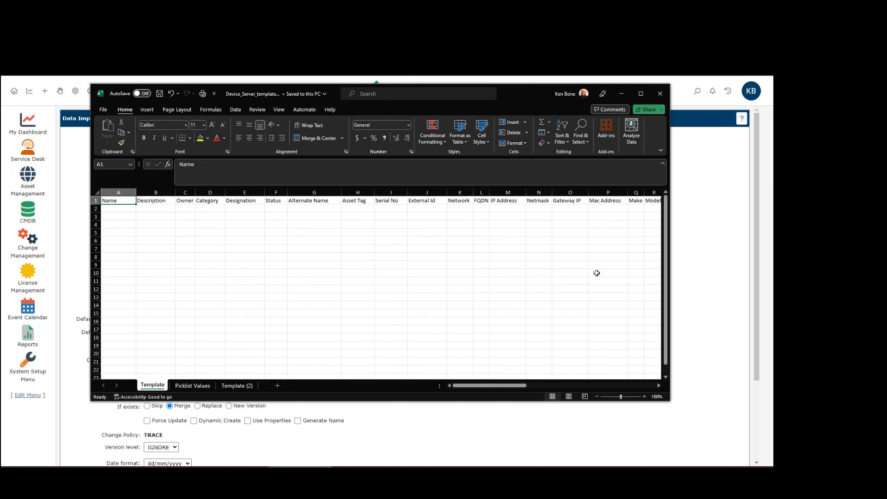
Step: Examine the Category, Designation and Status options on the Picklist Values sheet and return to the Template sheet
click(197, 387)
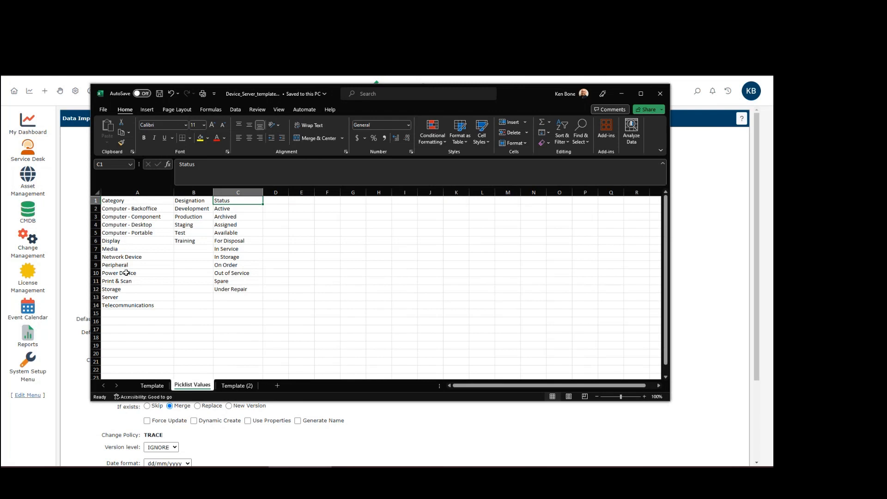
click(118, 297)
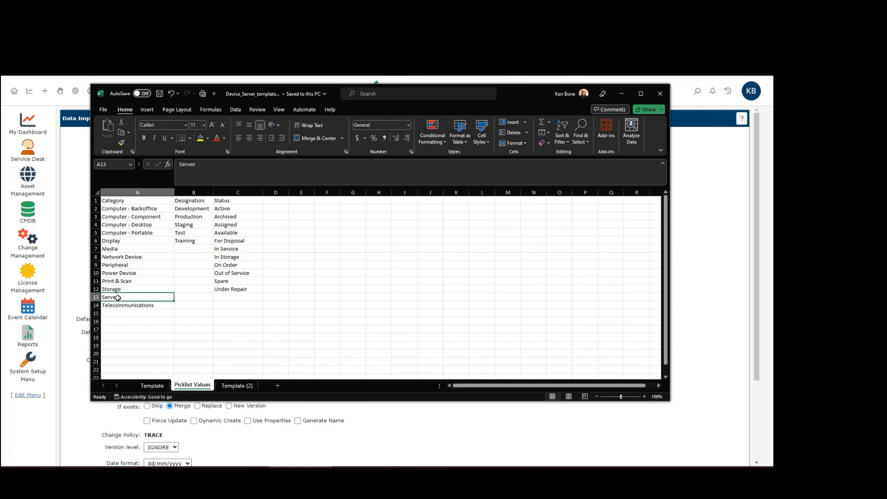
click(191, 199)
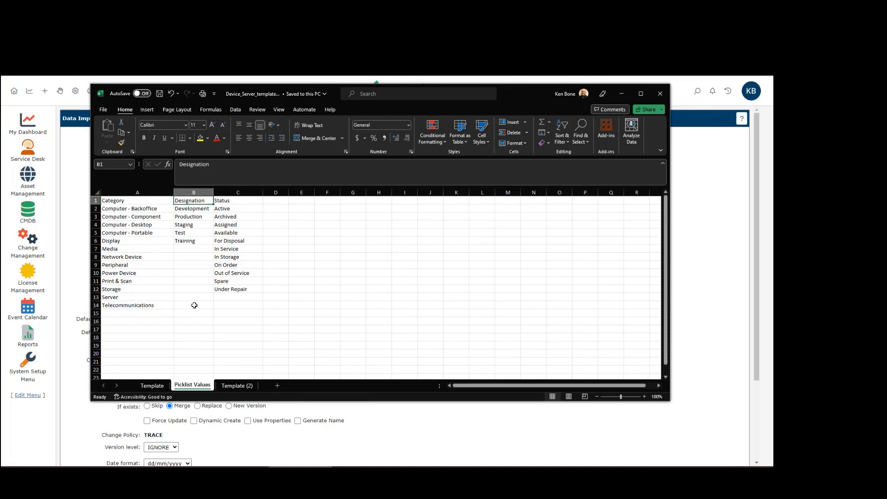
click(247, 203)
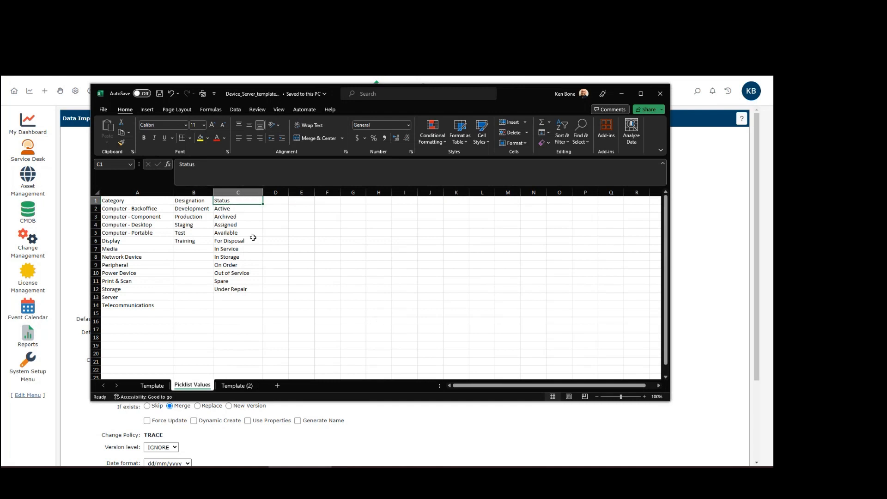
click(152, 386)
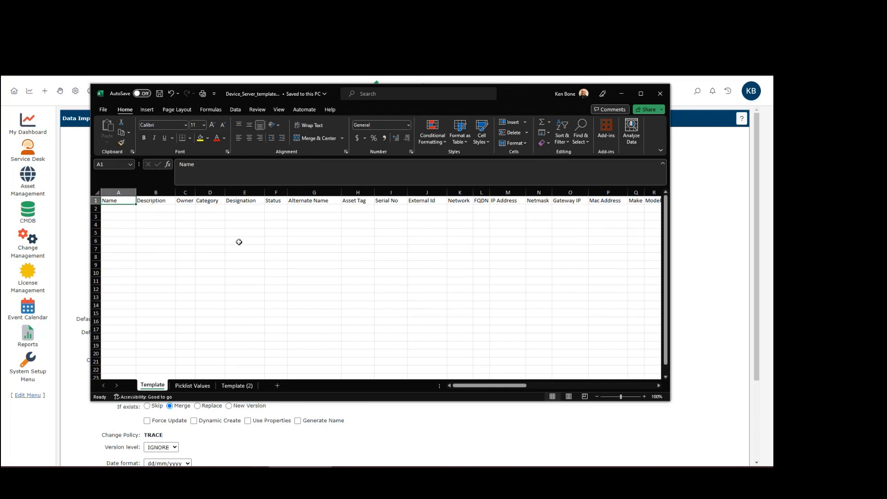
Step: Examine the filled-in server rows on the Template (2) sheet and return to the Data Import Wizard
click(230, 387)
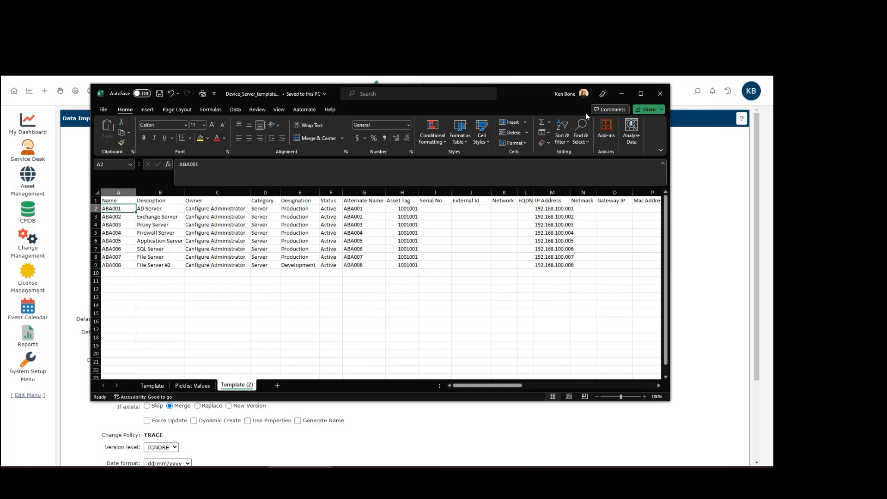
drag(532, 88, 531, 76)
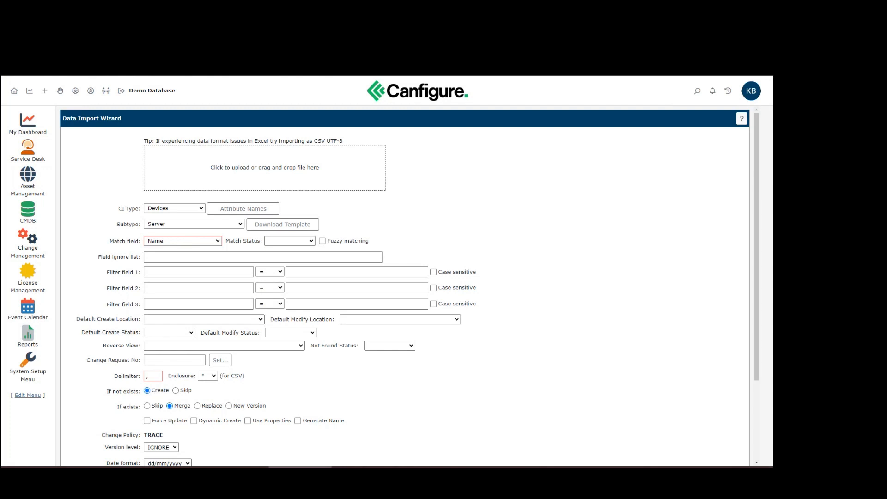
drag(509, 465, 509, 115)
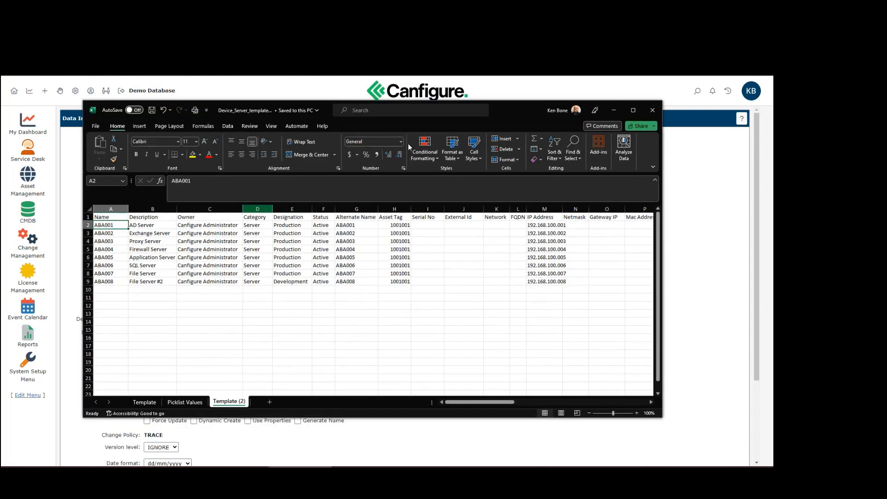
drag(509, 107, 0, 125)
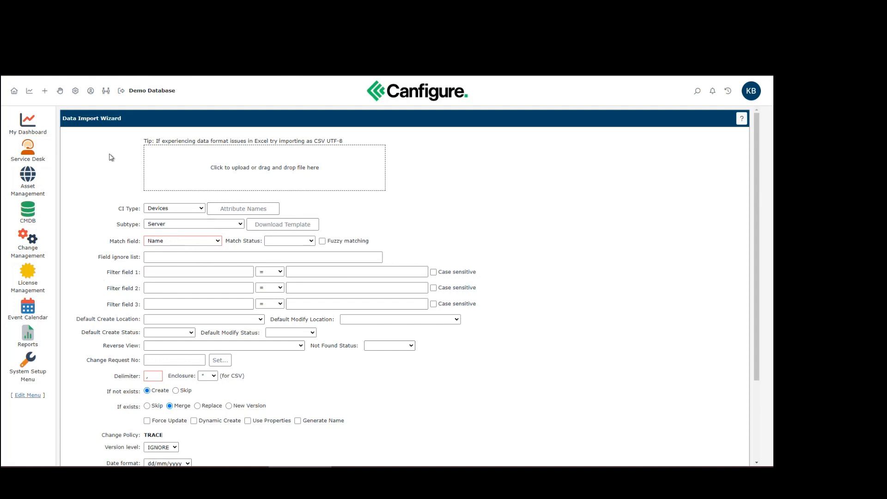
Step: Examine the wizard's import settings, from the match and filter fields down to the run modes
scroll(114, 203, down, 1)
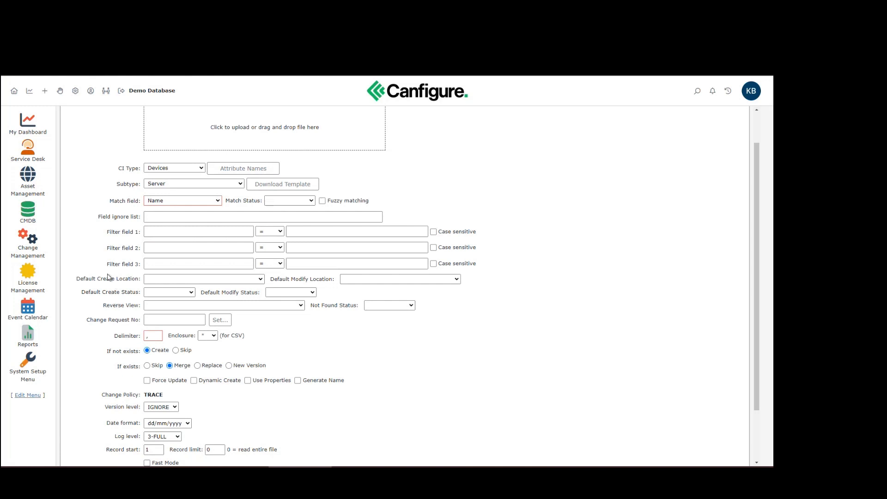
scroll(109, 277, down, 1)
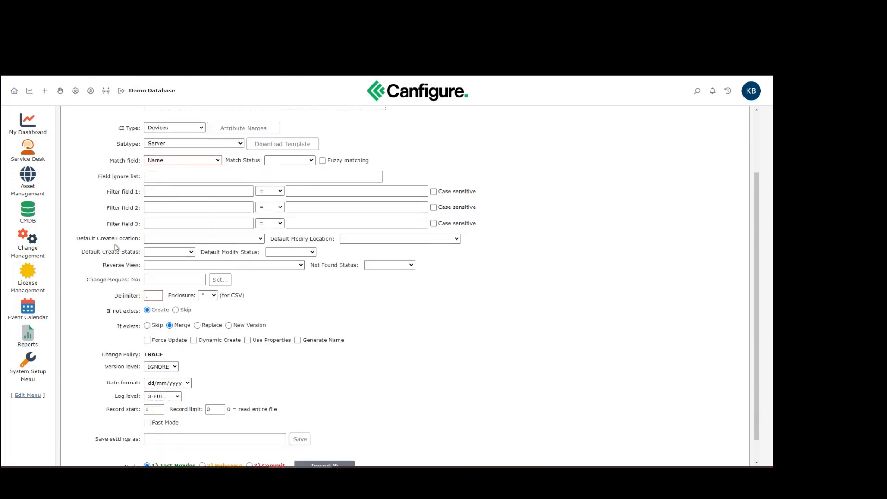
scroll(118, 253, down, 1)
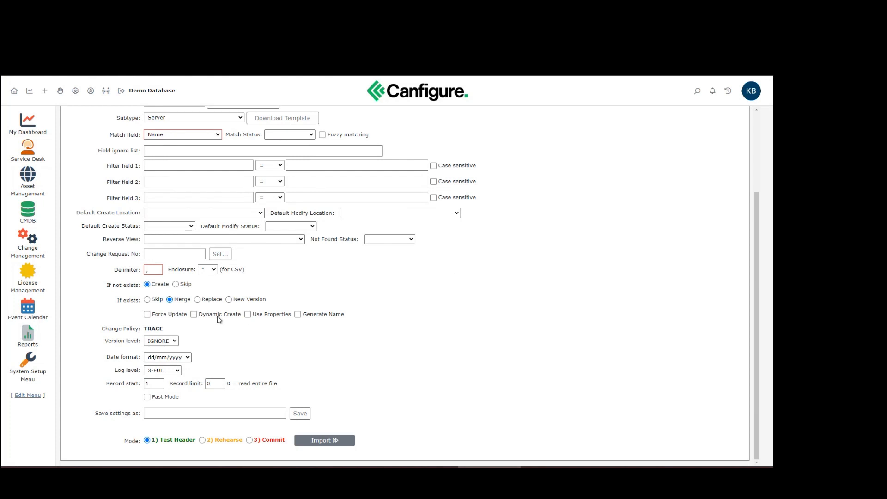
Step: Enable Dynamic Create, examine the O/S values of the server rows on the Template (2) sheet in Excel, and disable the option again in the wizard
click(194, 314)
drag(2, 110, 531, 108)
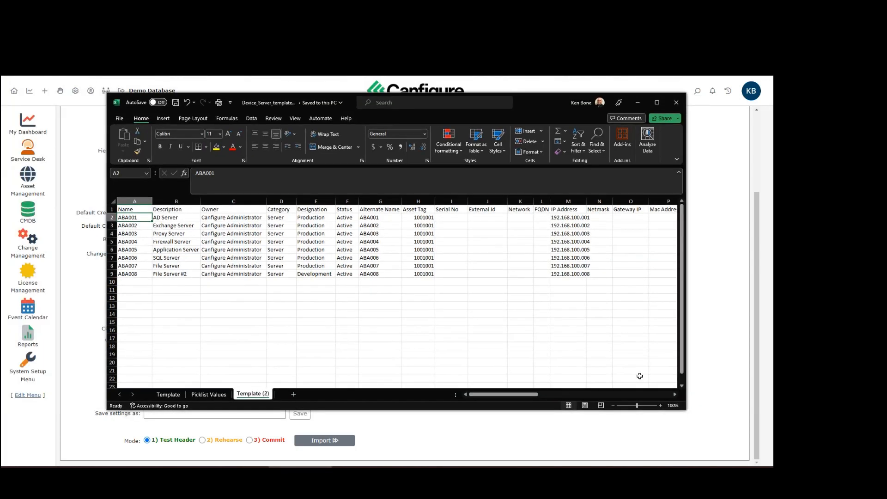
click(657, 102)
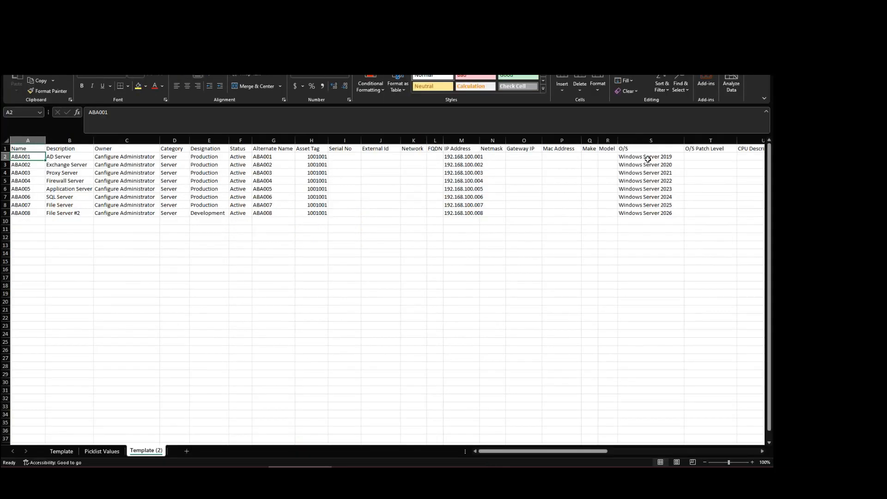
drag(637, 157, 647, 213)
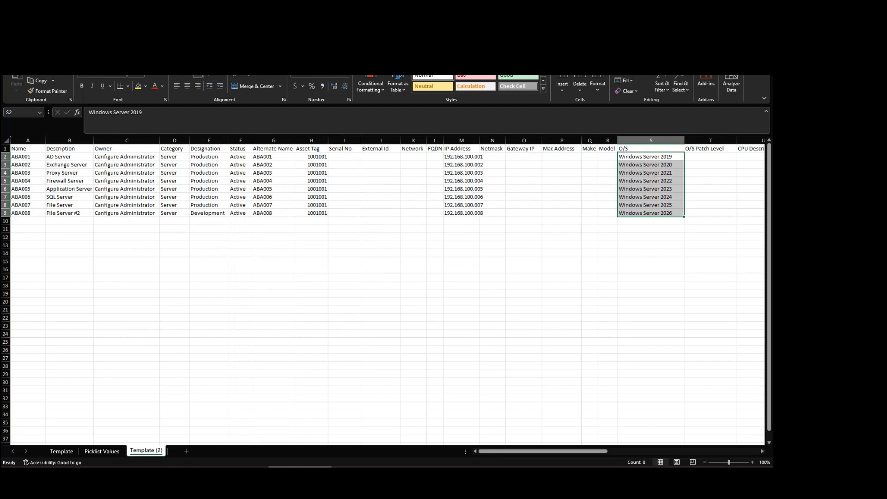
key(alt+Tab)
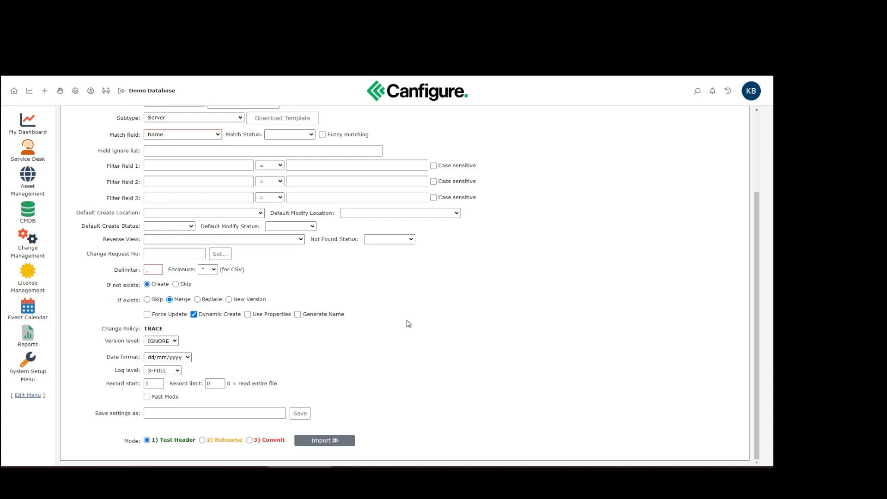
click(216, 314)
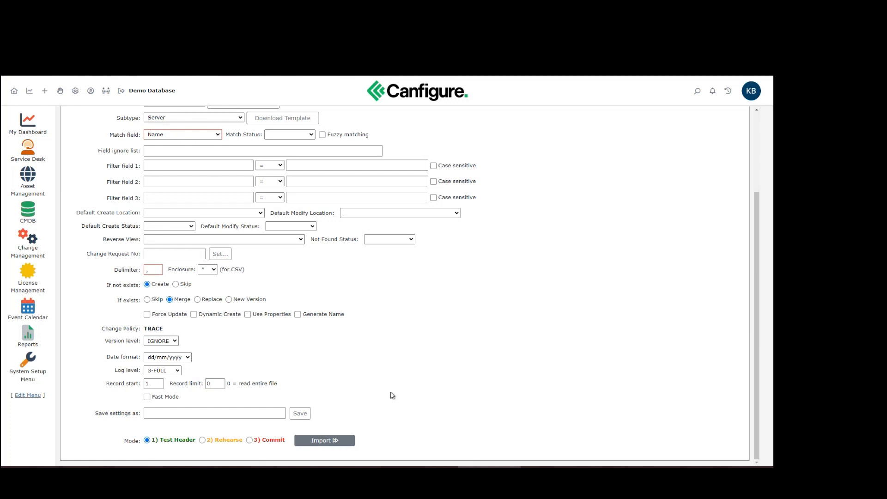
Step: Upload Device_Server_template.xlsx to the Data Import Wizard, reset the loaded file and upload it again
scroll(393, 393, up, 3)
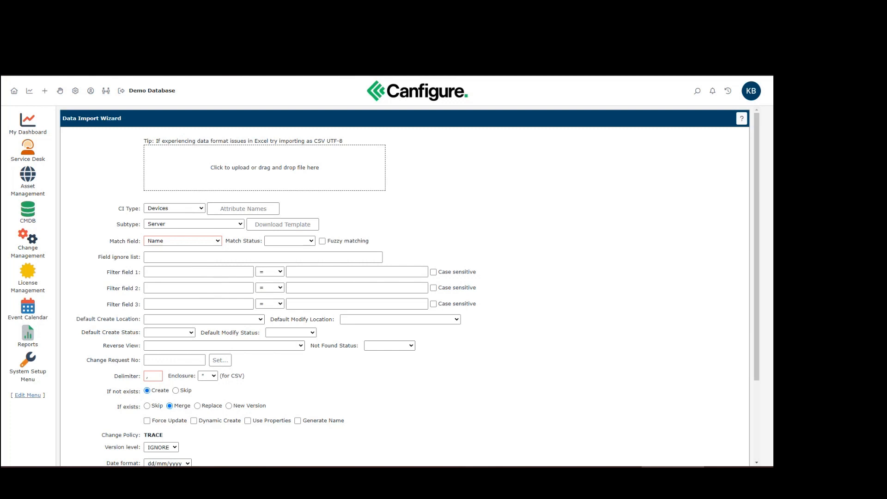
drag(106, 180, 248, 186)
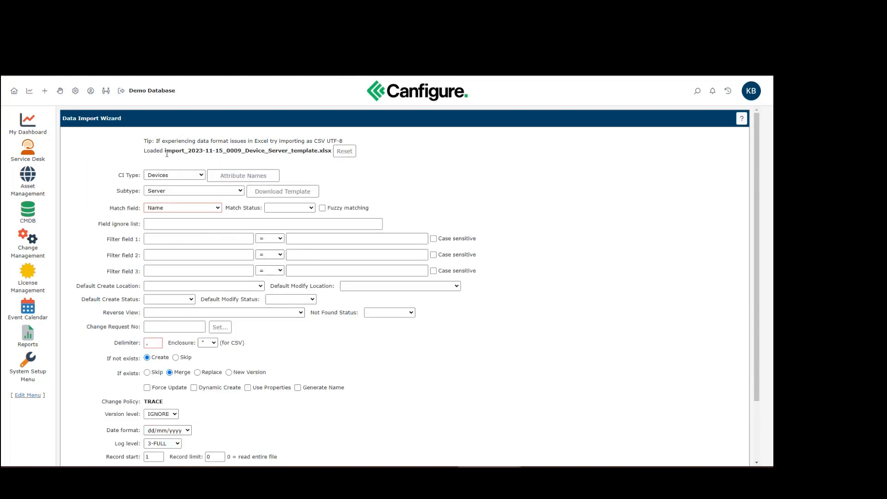
click(345, 153)
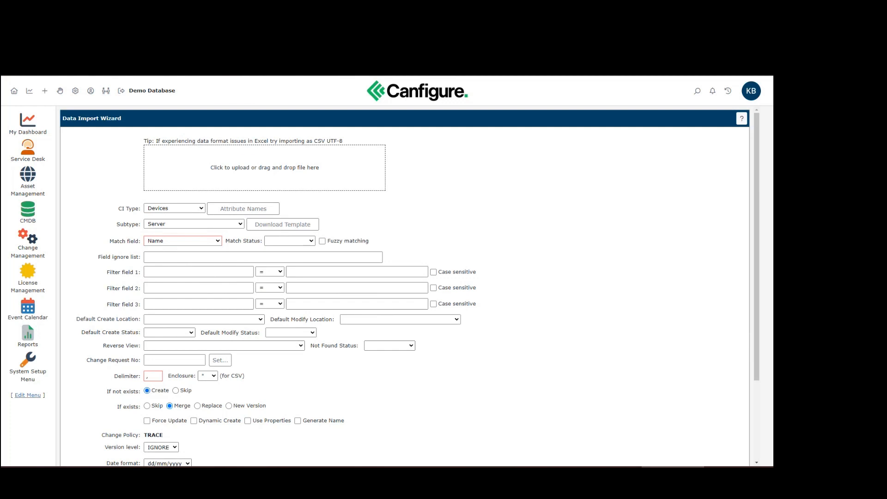
drag(236, 134, 256, 159)
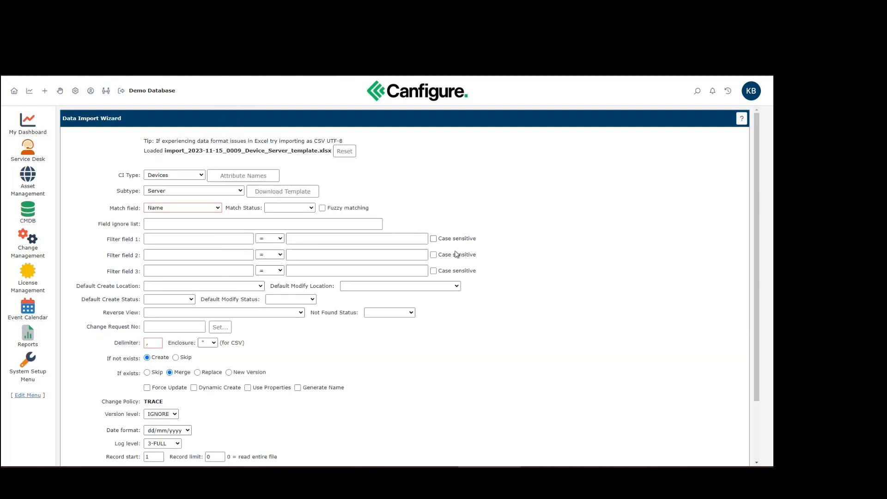
Step: Run the device import in Test Header mode
scroll(446, 233, down, 2)
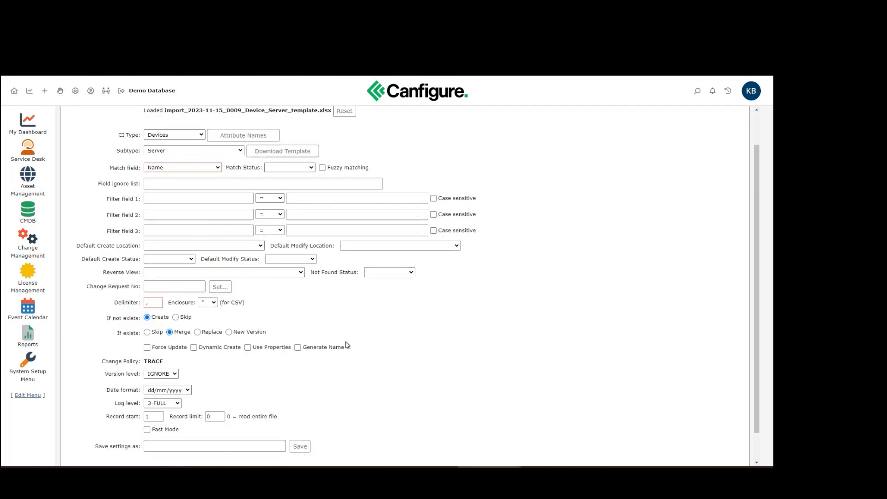
scroll(348, 345, down, 2)
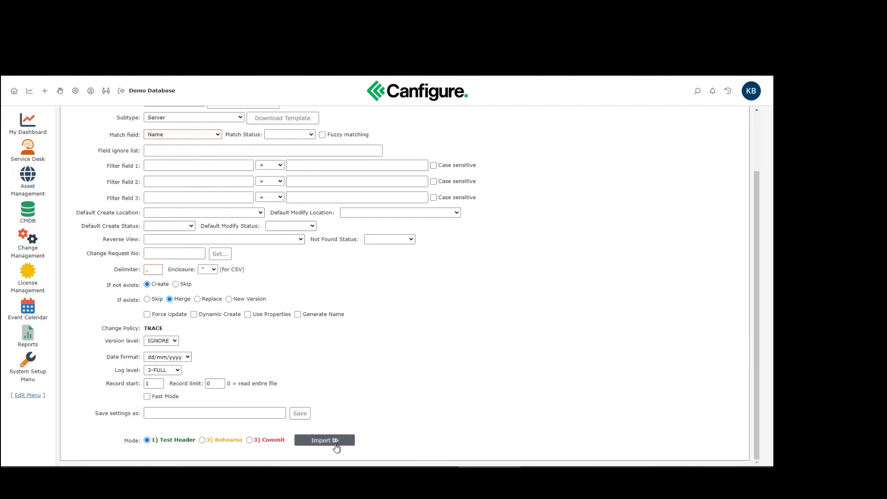
click(351, 440)
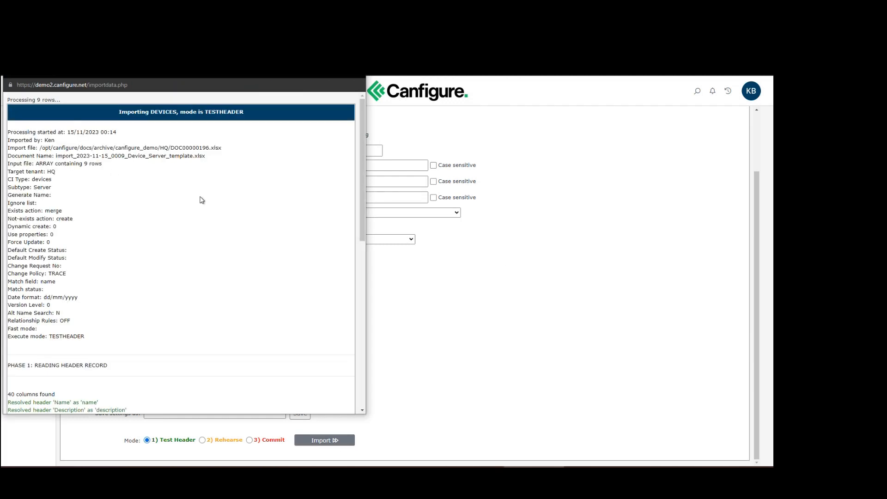
Step: Examine the resolved and unresolved headers in the header test log and close the log window
scroll(196, 203, down, 2)
scroll(194, 209, down, 2)
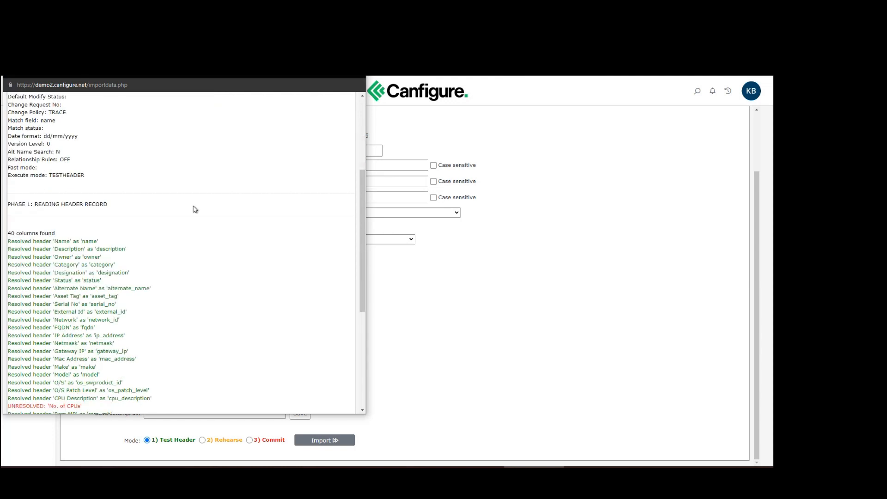
scroll(170, 184, down, 2)
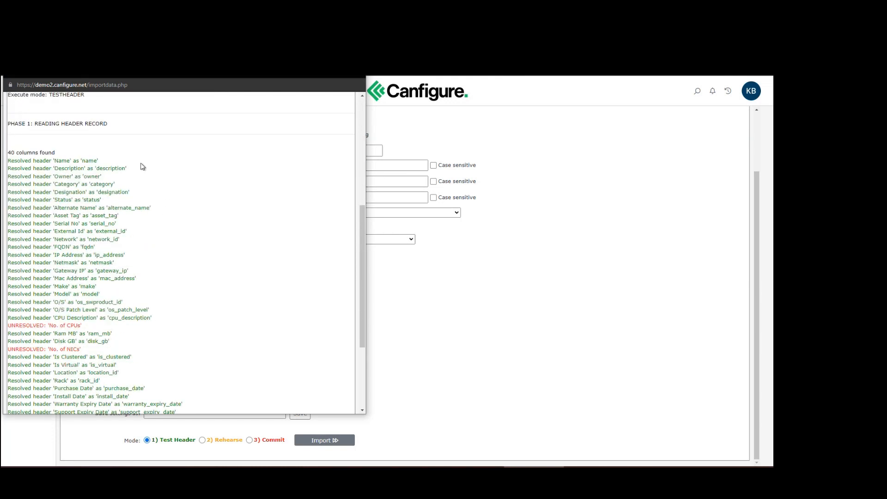
scroll(126, 188, down, 1)
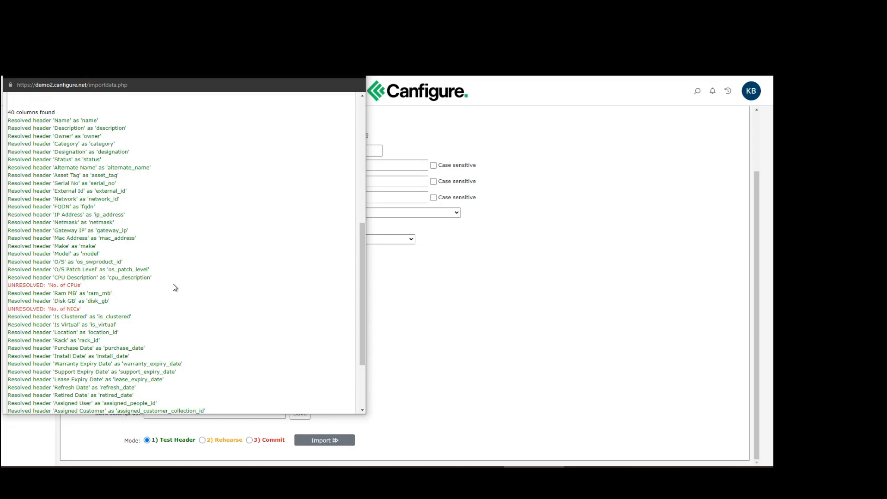
scroll(173, 283, down, 3)
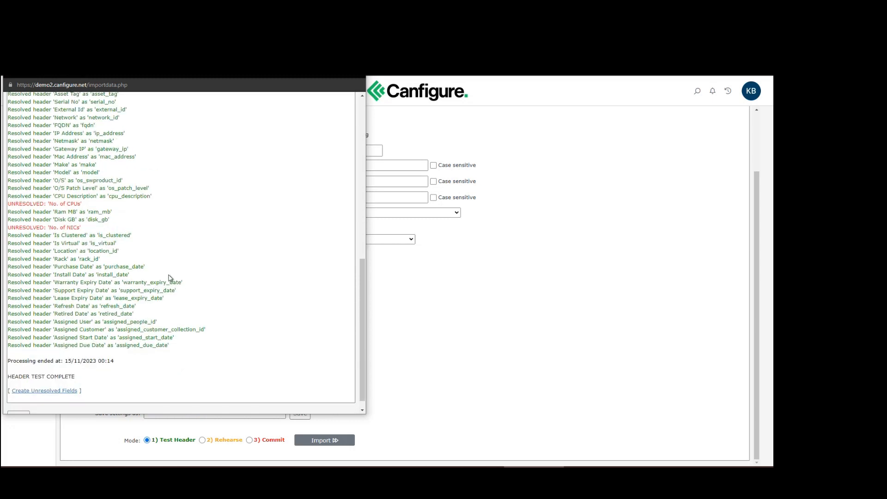
scroll(169, 278, down, 1)
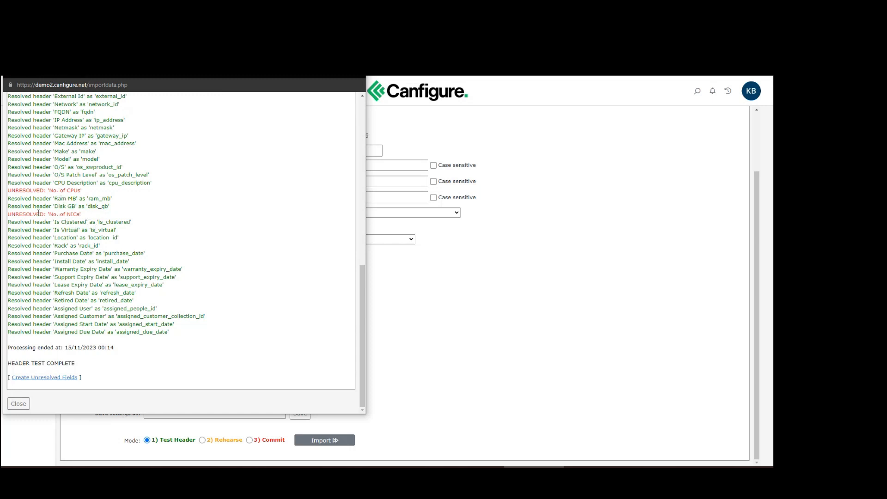
click(18, 403)
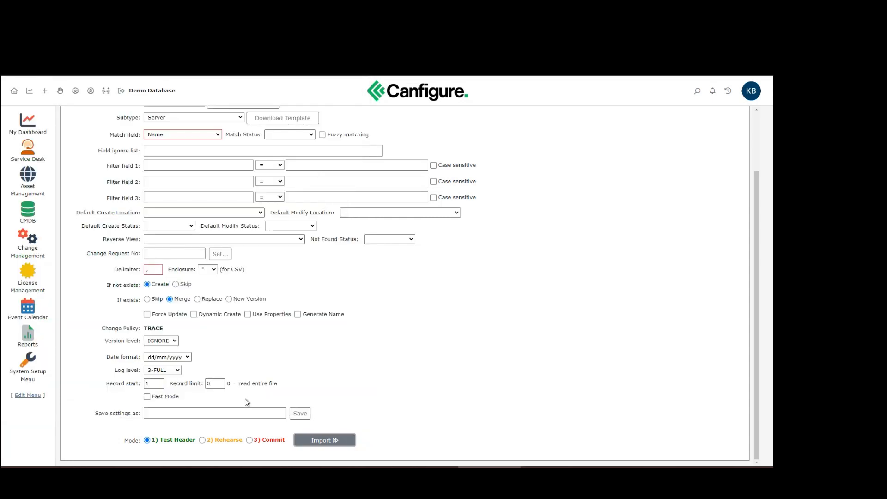
Step: Run the import in Rehearse mode and examine the import settings and header phase of its log
click(202, 440)
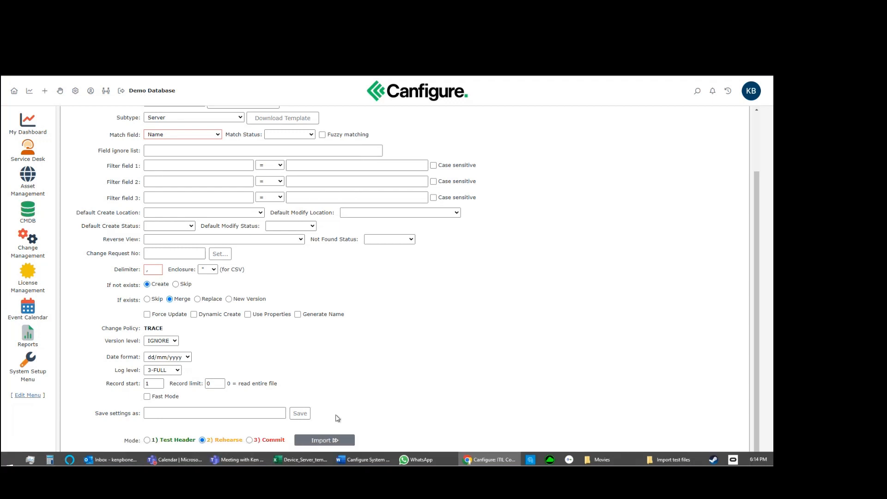
click(326, 440)
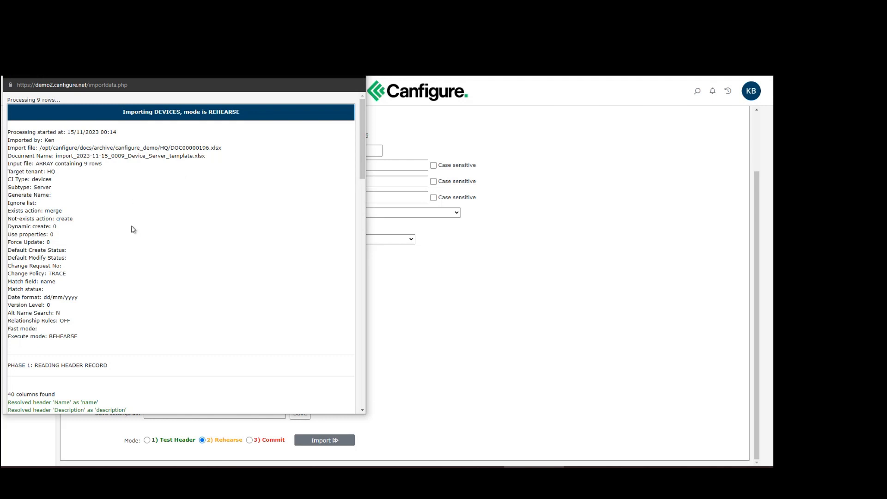
scroll(129, 221, down, 1)
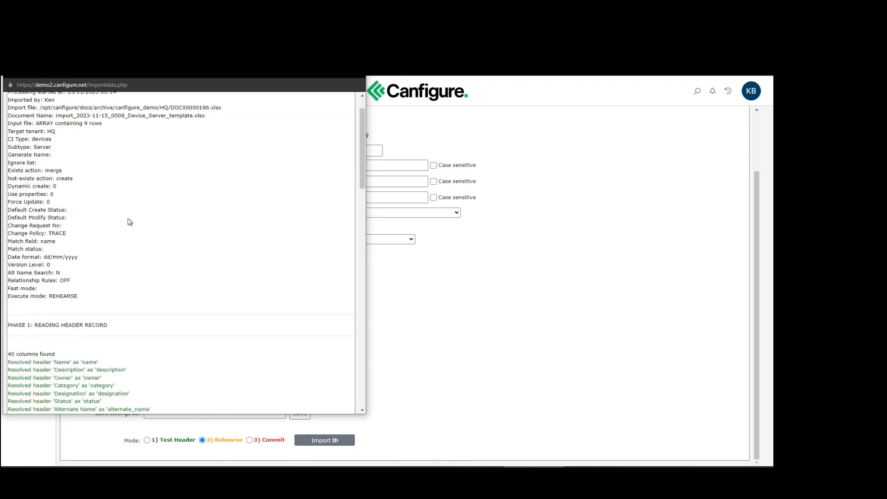
scroll(185, 216, down, 2)
scroll(224, 215, down, 1)
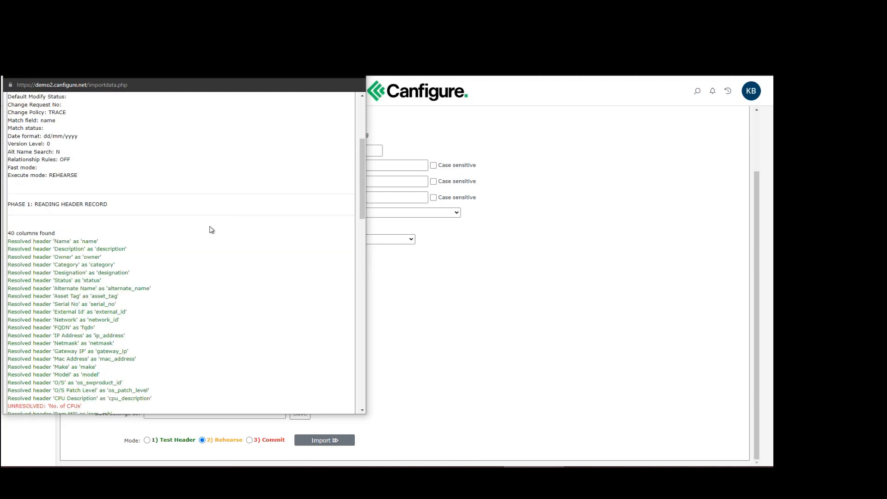
double_click(58, 177)
click(237, 216)
scroll(220, 165, down, 3)
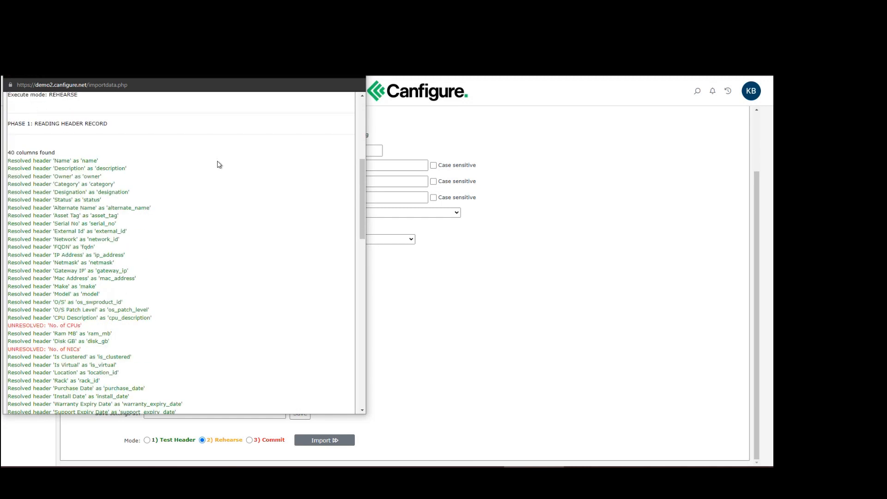
scroll(220, 213, down, 6)
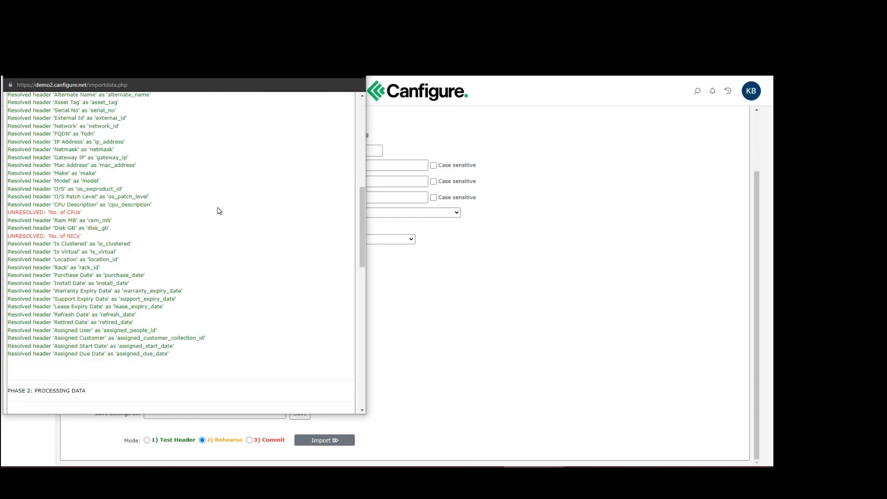
Step: Examine the Phase 2 processing entries for each server in the rehearsal log, down to the Phase 3 heading
scroll(217, 208, down, 5)
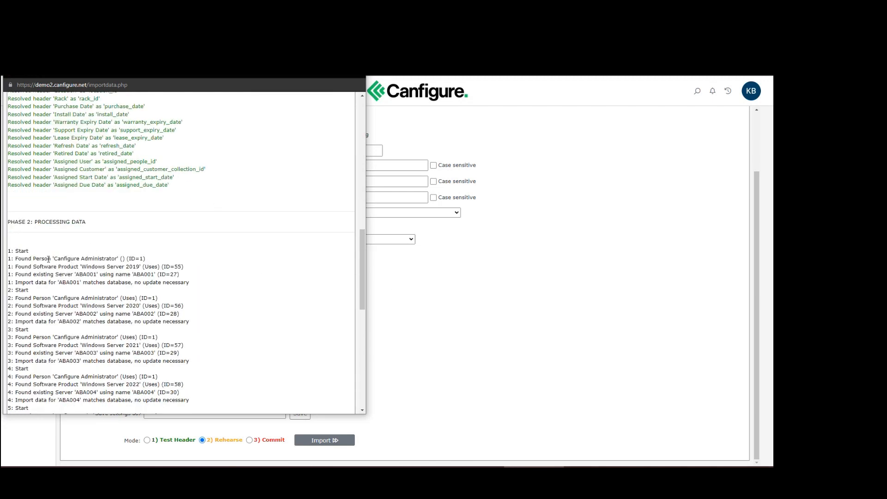
drag(70, 258, 112, 259)
click(224, 244)
scroll(256, 255, down, 2)
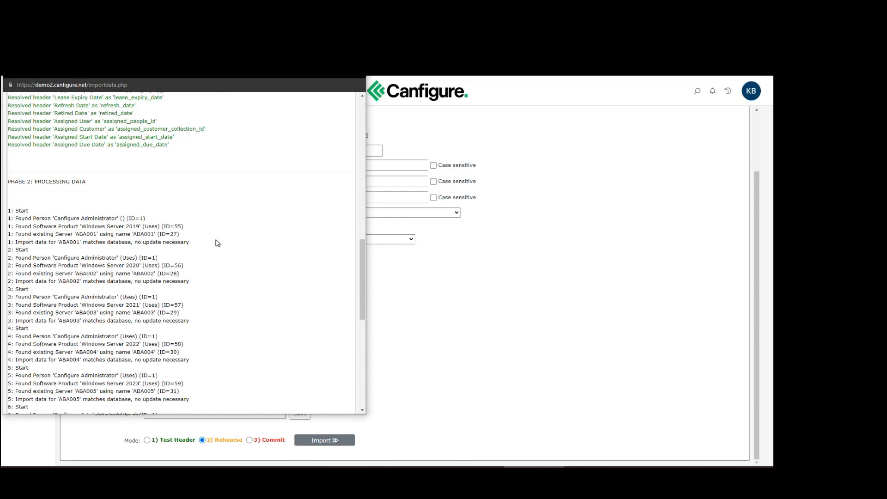
scroll(217, 241, down, 4)
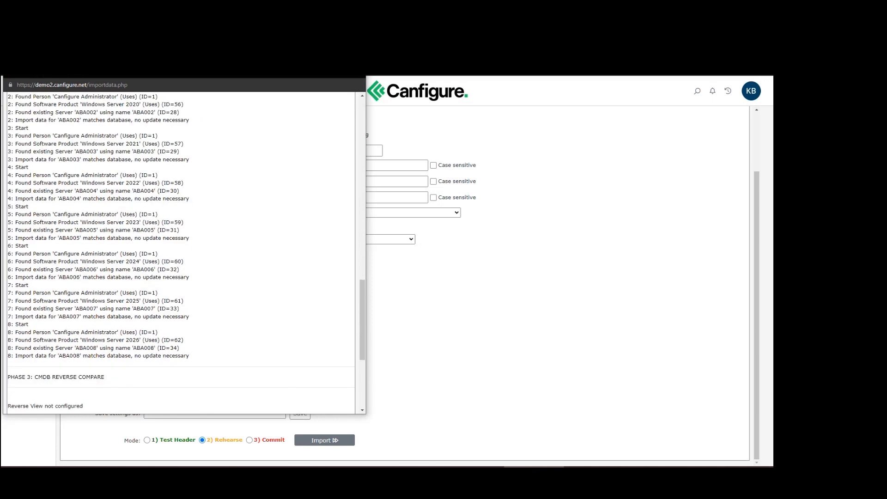
Step: Switch to the Excel workbook and set the Status of server ABA001 on the Template (2) sheet to Inactive
drag(319, 494, 461, 148)
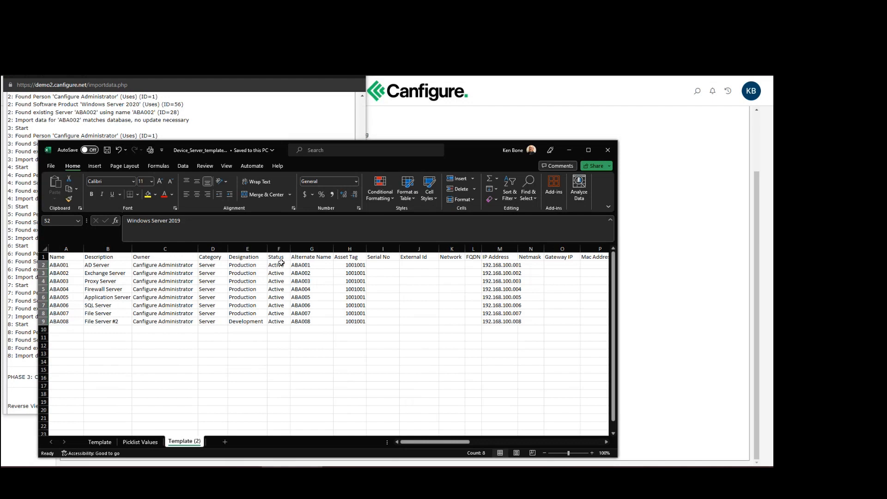
click(278, 266)
text(I)
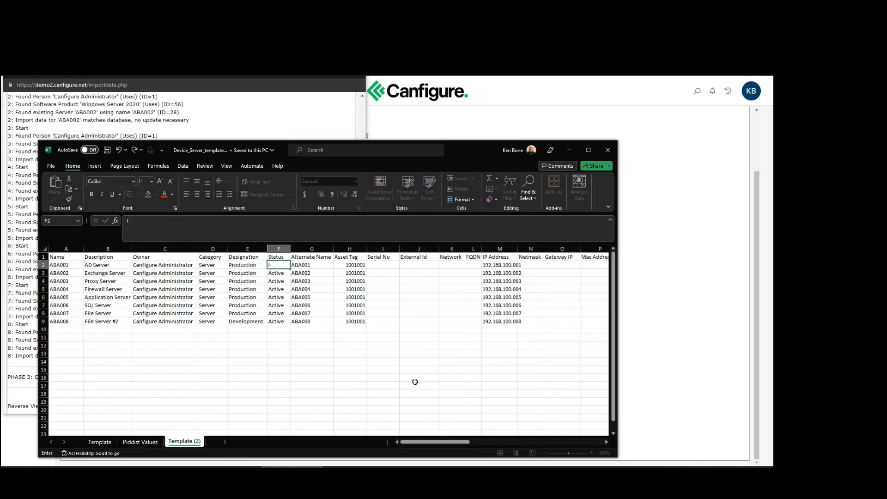
text(nactive)
key(ctrl+Return)
Step: Copy the Inactive status to servers ABA002 through ABA008 in cells F3 to F9 and save the workbook
key(ctrl+c)
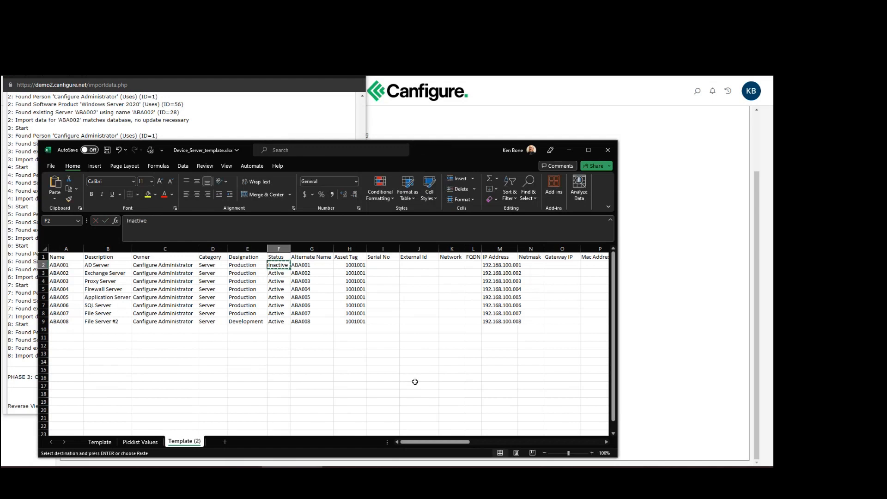
key(Down)
key(ctrl+v)
key(Down)
key(ctrl+v)
key(Down)
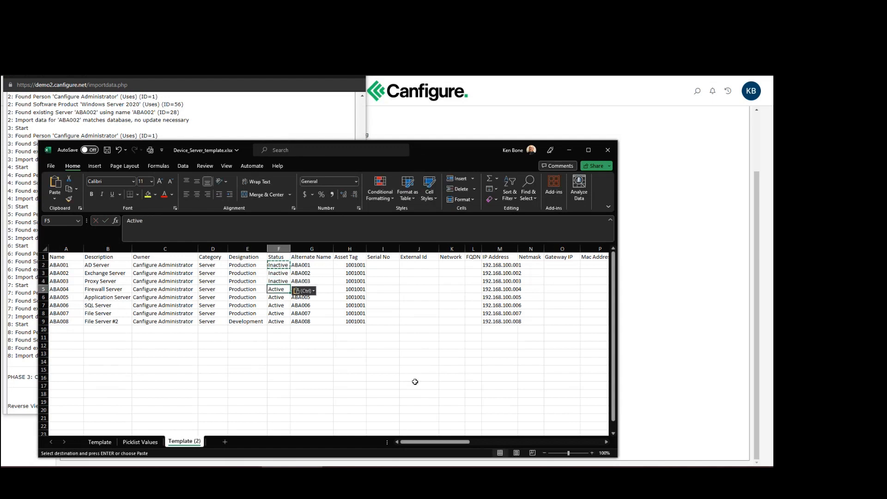
key(ctrl+v)
key(Down)
key(Down)
key(Down)
key(Down)
key(ctrl+v)
key(Up)
key(Up)
key(Up)
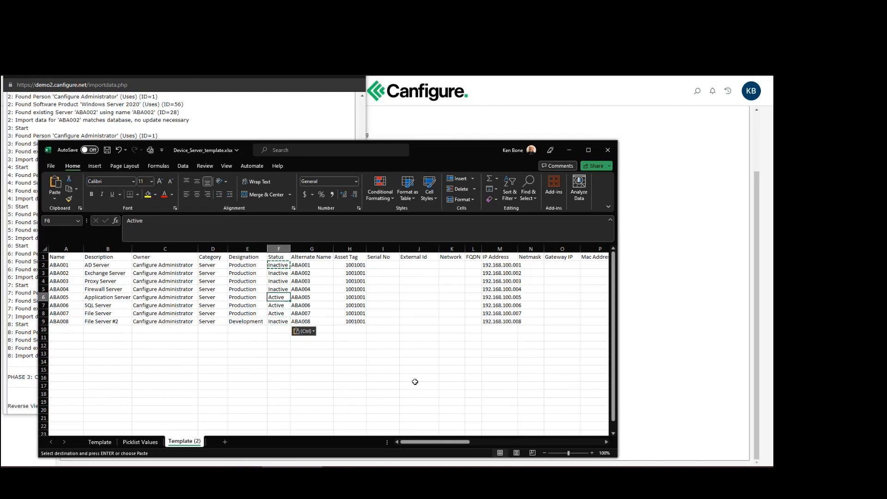
key(ctrl+v)
key(Down)
key(ctrl+v)
key(Down)
key(ctrl+v)
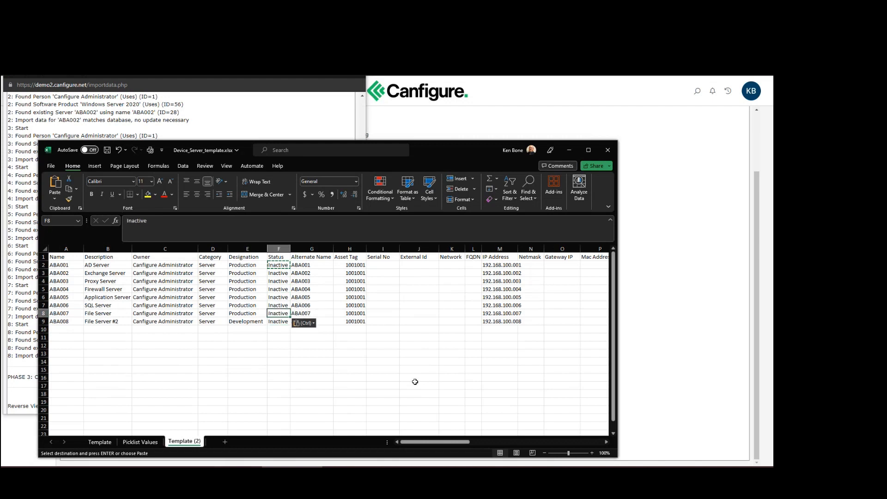
key(Up)
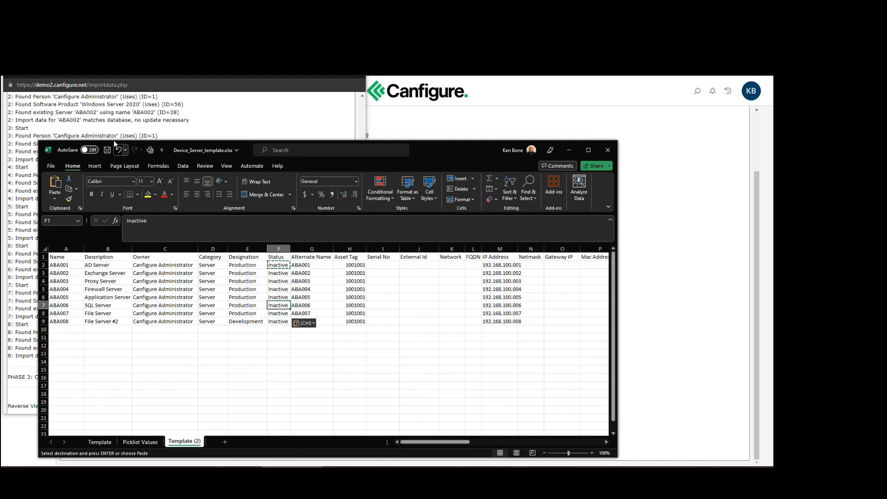
click(107, 149)
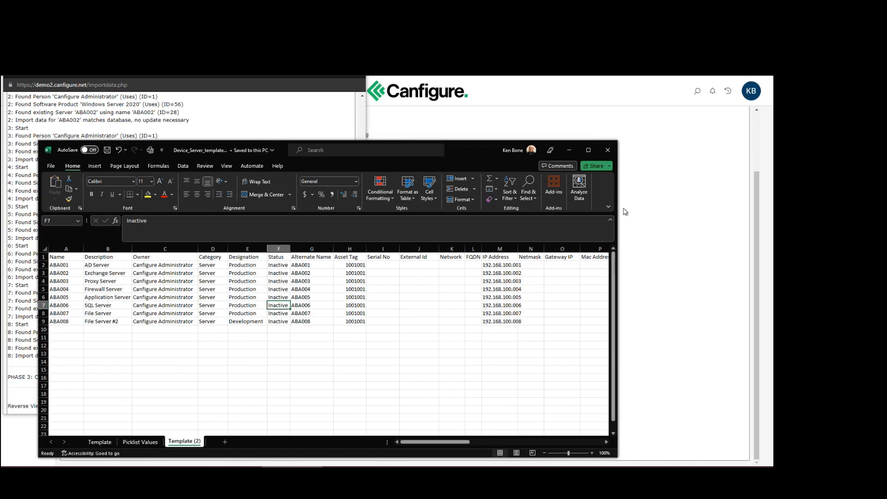
Step: Return to the Data Import Wizard, close the old log, reload the updated Device_Server_template.xlsx and run the import in Rehearse mode
click(569, 150)
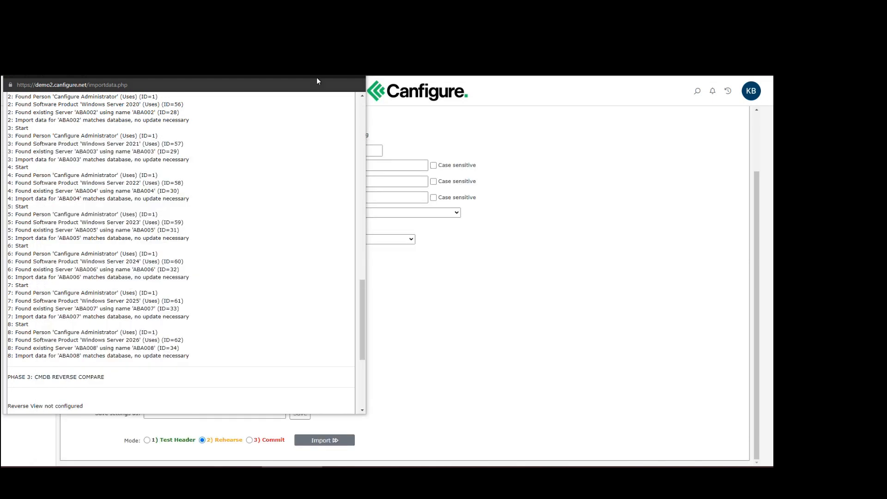
click(355, 75)
scroll(339, 159, up, 2)
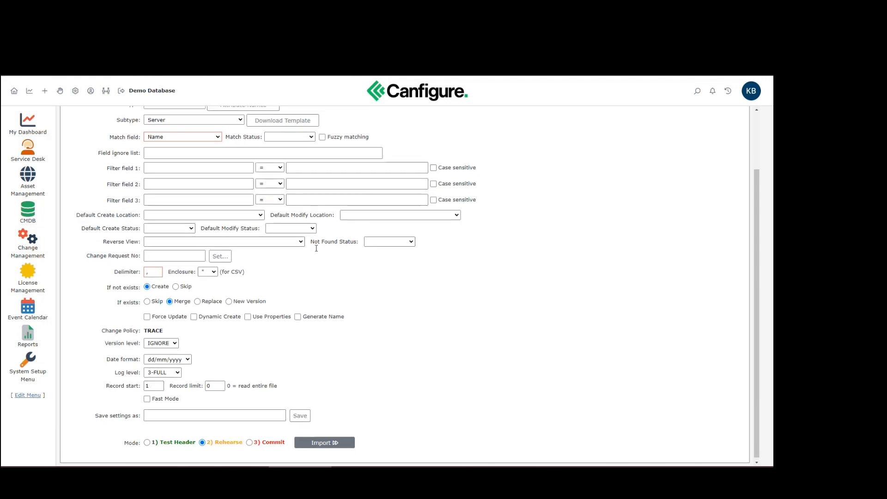
click(344, 152)
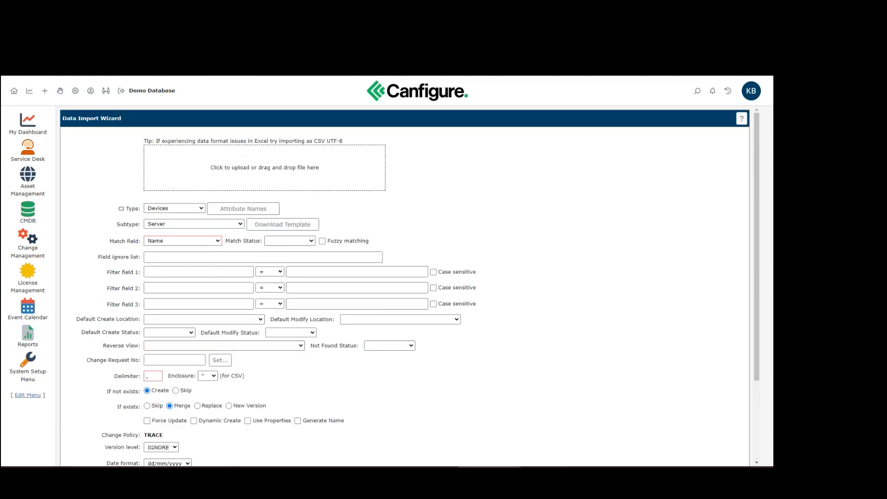
drag(231, 212, 250, 168)
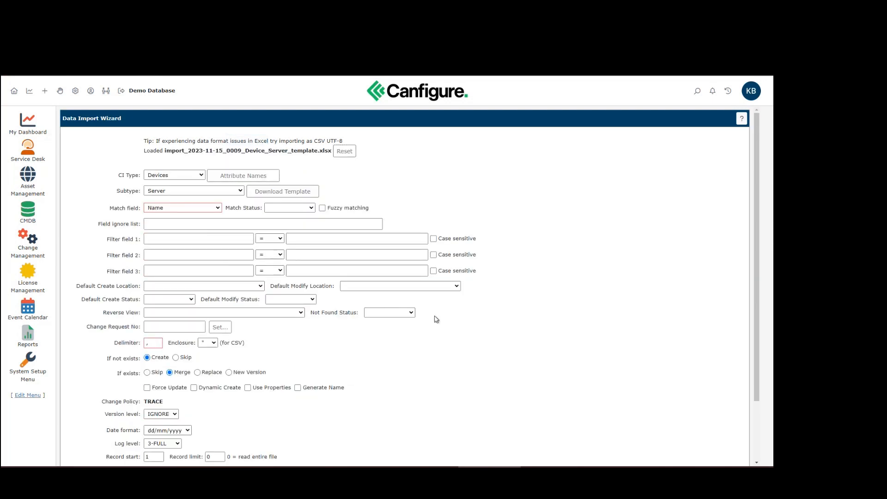
scroll(355, 335, down, 2)
scroll(355, 334, down, 1)
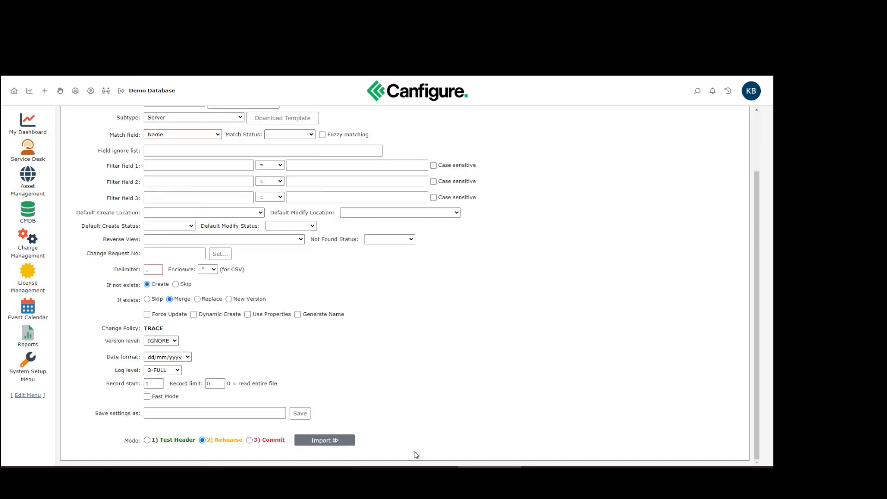
click(327, 440)
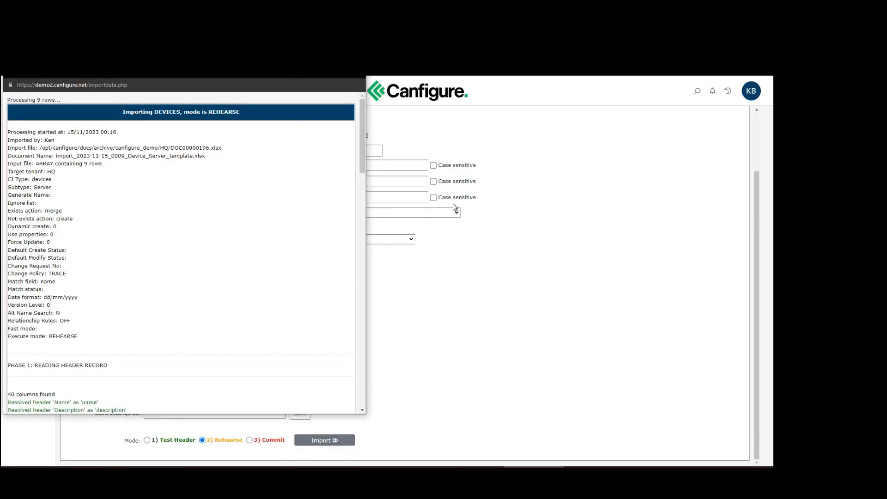
Step: Examine the rehearsal log from the header phase through the per-server status entries of Phase 2, and close the log
scroll(208, 244, down, 3)
scroll(195, 195, down, 1)
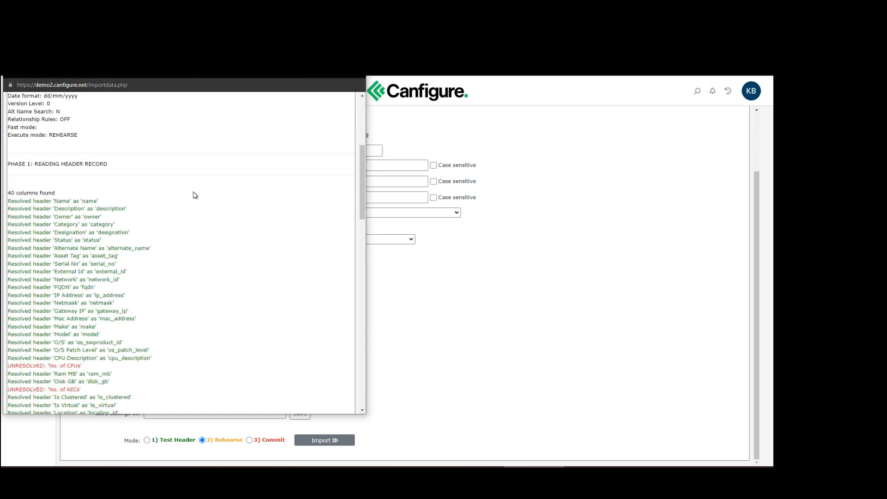
scroll(194, 195, down, 6)
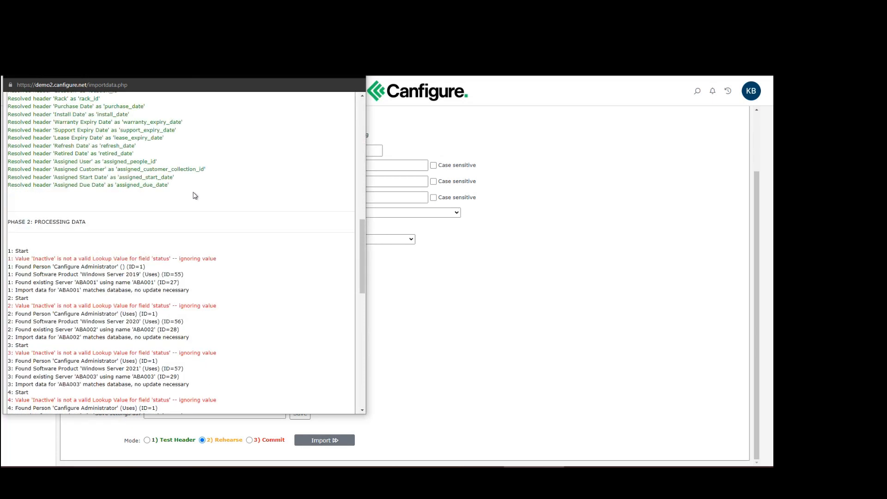
scroll(176, 289, down, 1)
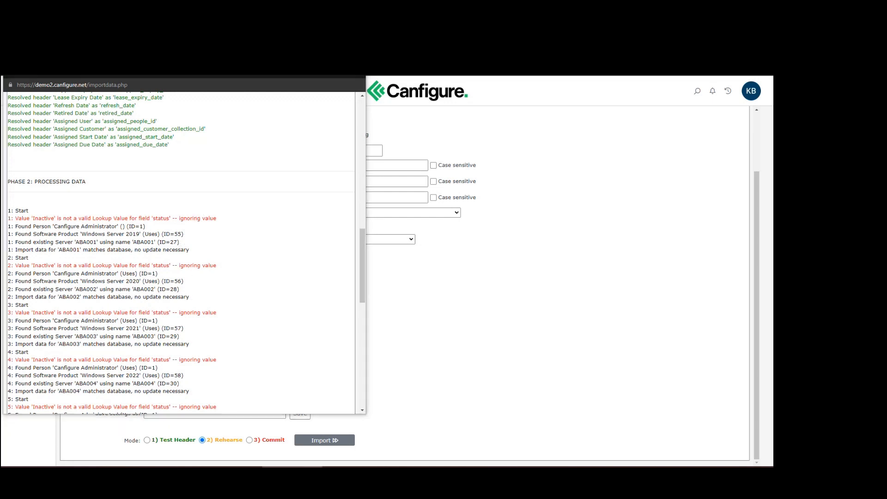
scroll(283, 255, down, 3)
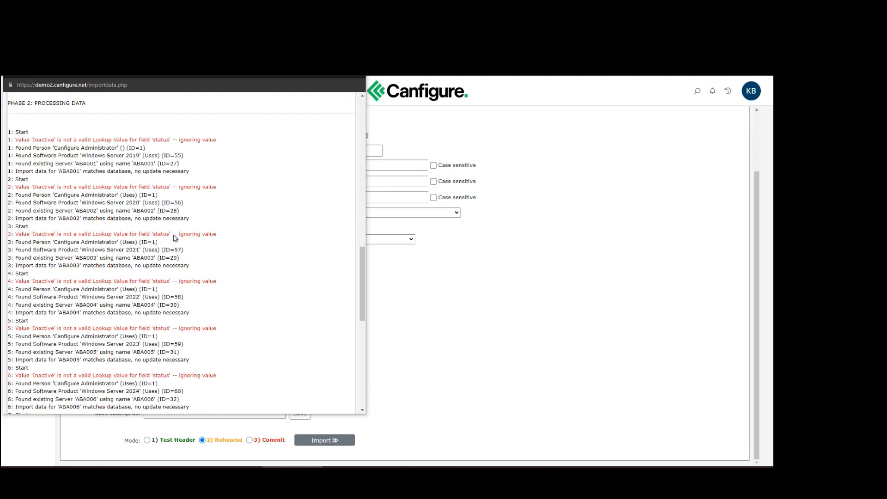
scroll(196, 241, down, 4)
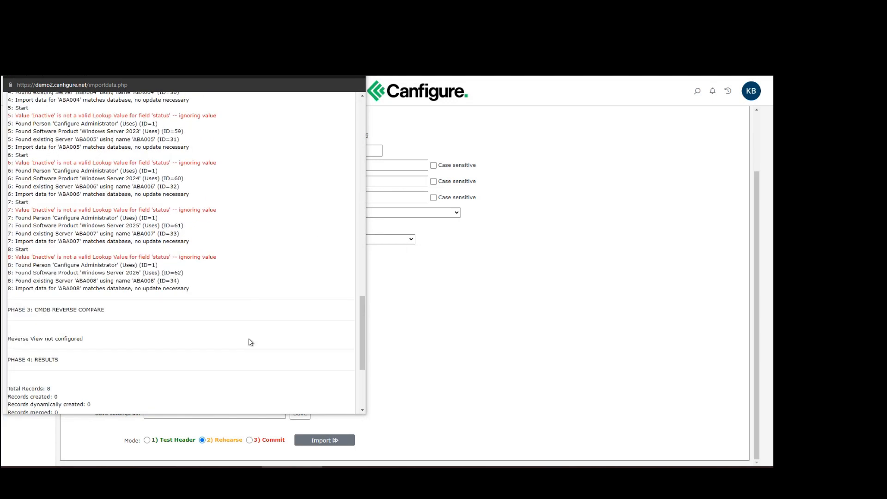
scroll(281, 170, up, 8)
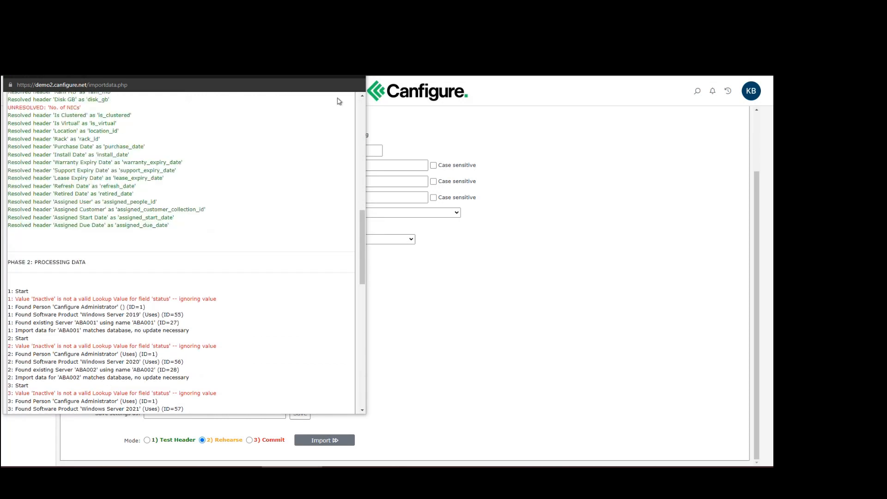
click(356, 76)
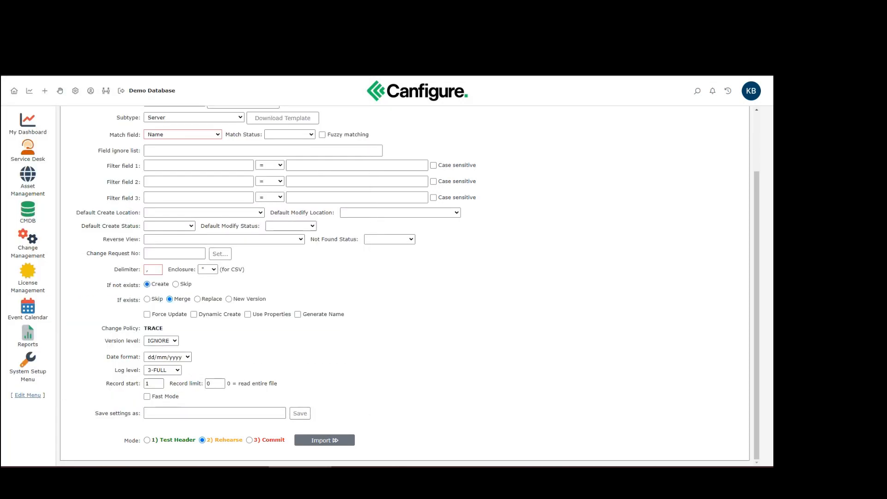
Step: Switch to the Excel workbook and copy the Assigned status from the Picklist Values sheet to server ABA001 in cell F2 of Template (2)
drag(1, 139, 525, 147)
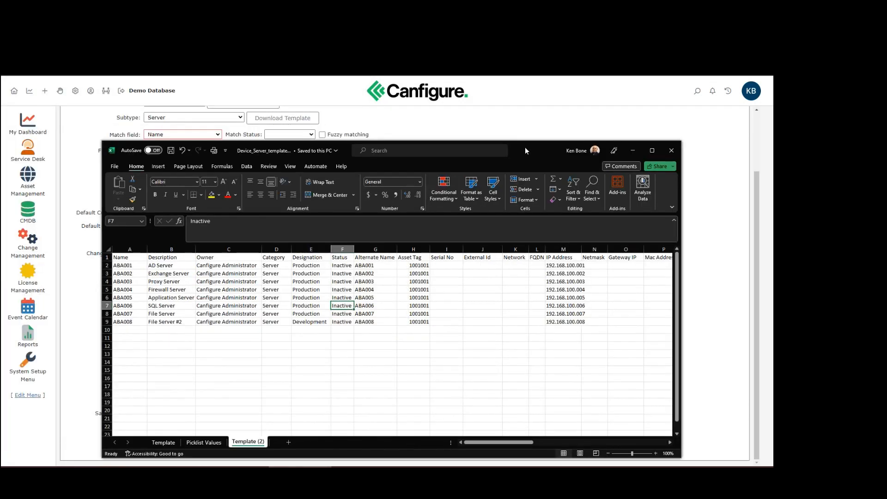
click(203, 442)
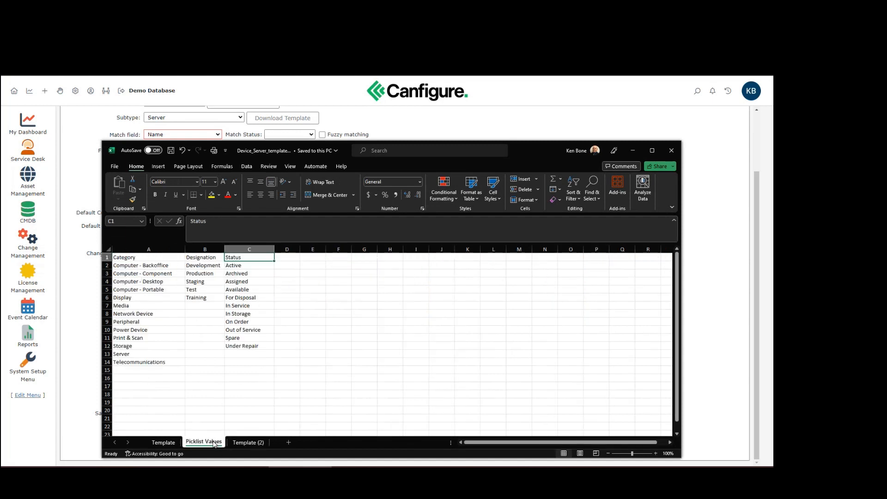
click(248, 275)
click(249, 283)
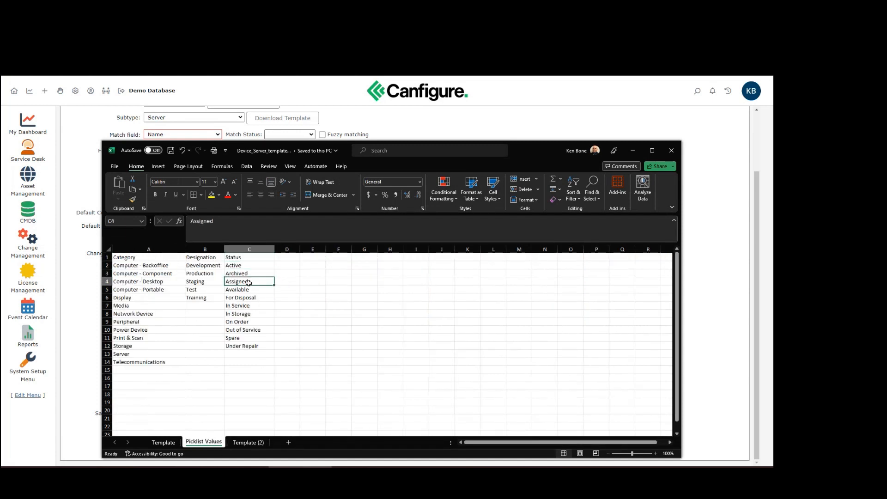
key(ctrl+c)
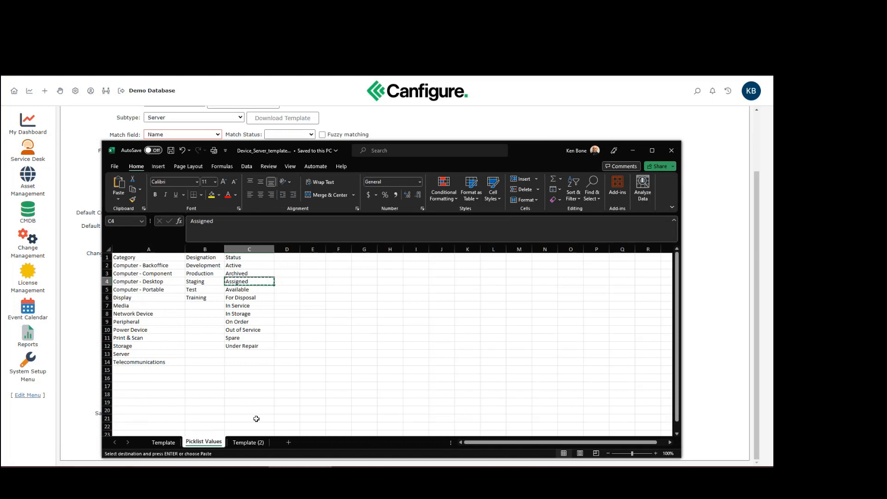
click(253, 443)
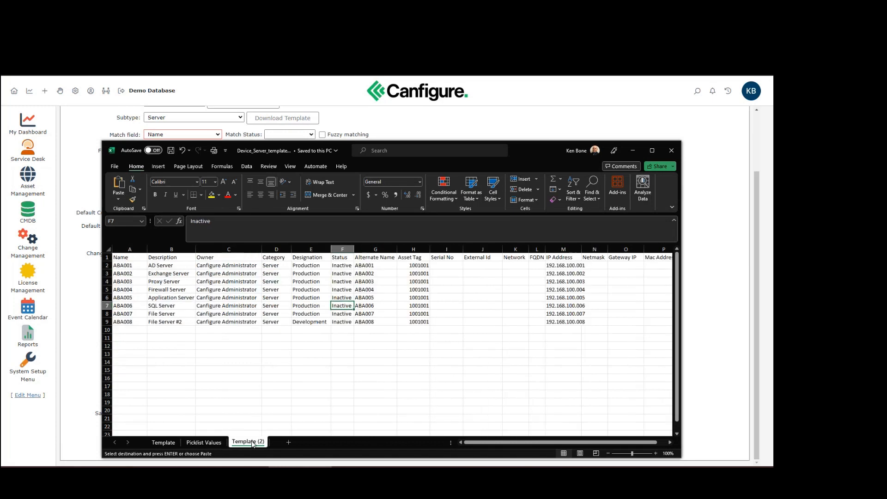
click(349, 267)
key(ctrl+v)
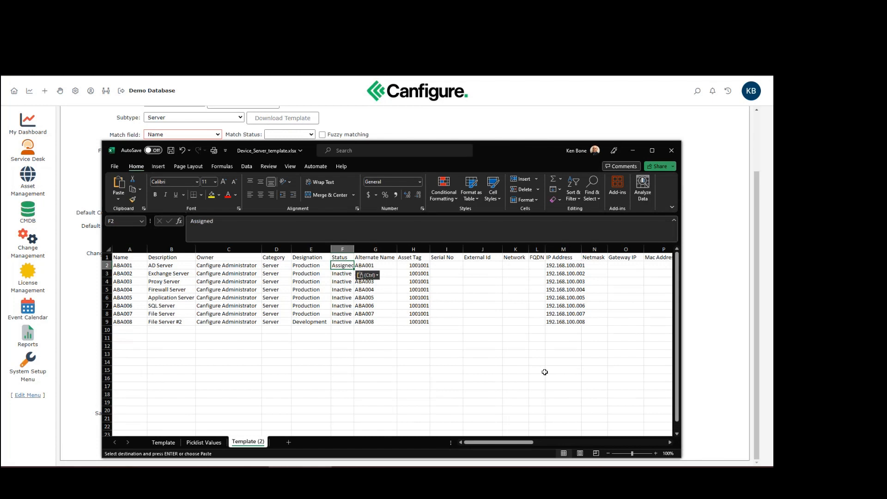
Step: Paste the Assigned status for servers ABA002 through ABA008 in cells F3 to F9 and save the workbook
key(Down)
key(ctrl+v)
key(Down)
key(ctrl+v)
key(Down)
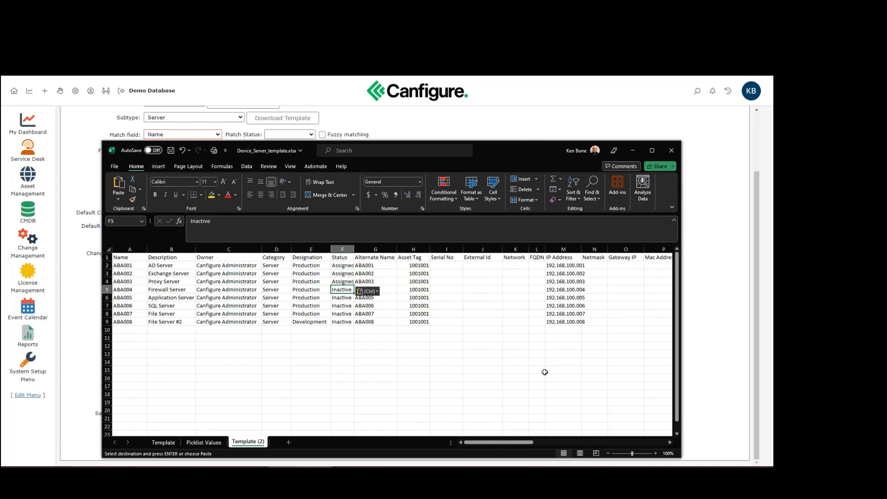
key(ctrl+v)
key(Down)
key(ctrl+v)
key(Down)
key(ctrl+v)
key(Down)
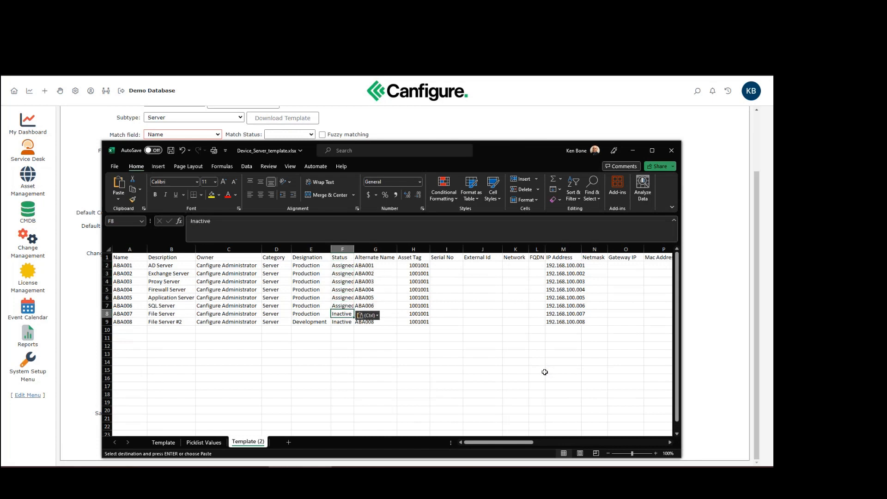
key(ctrl+v)
key(Down)
key(ctrl+v)
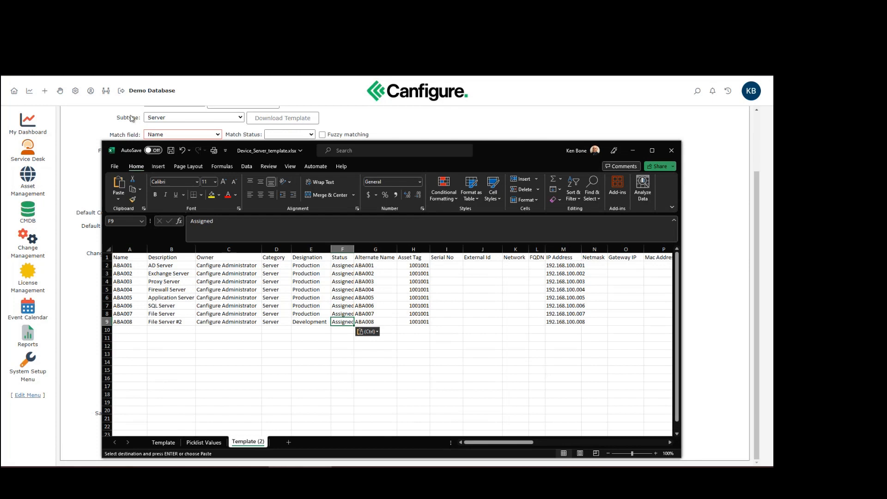
click(171, 154)
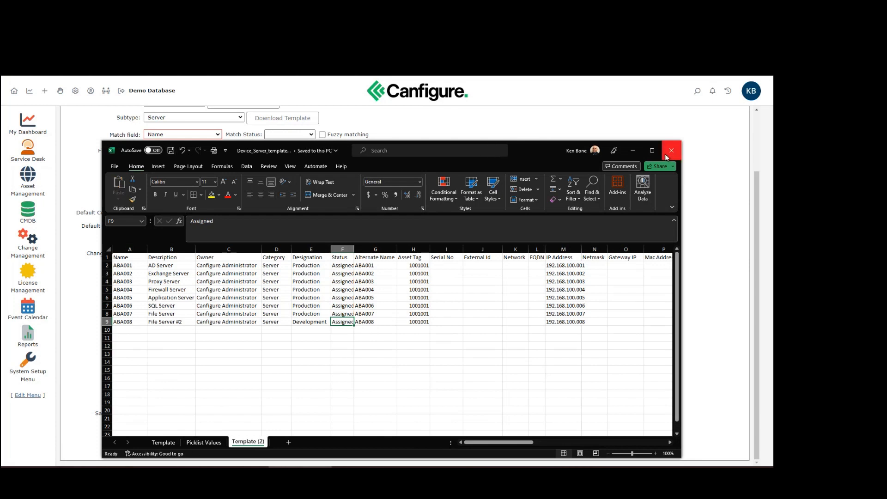
Step: Return to the Data Import Wizard, replace the loaded file with the newly saved Device_Server_template.xlsx and rehearse the import again
click(536, 127)
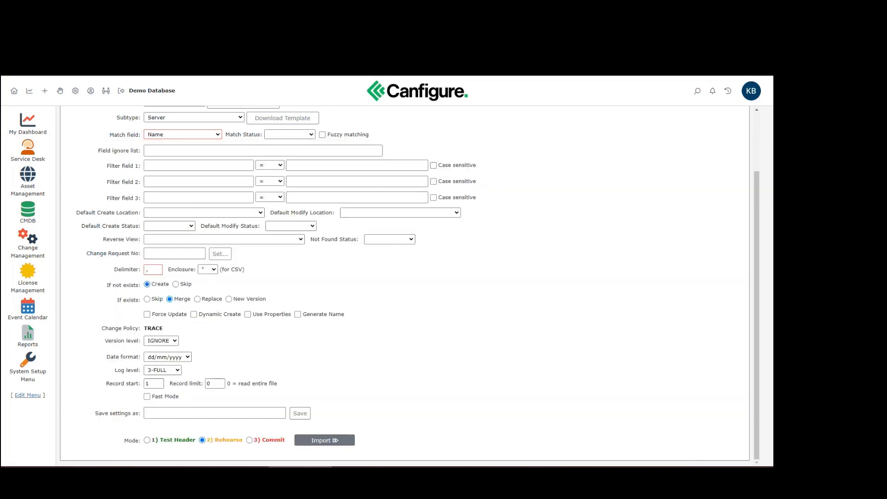
scroll(499, 215, up, 3)
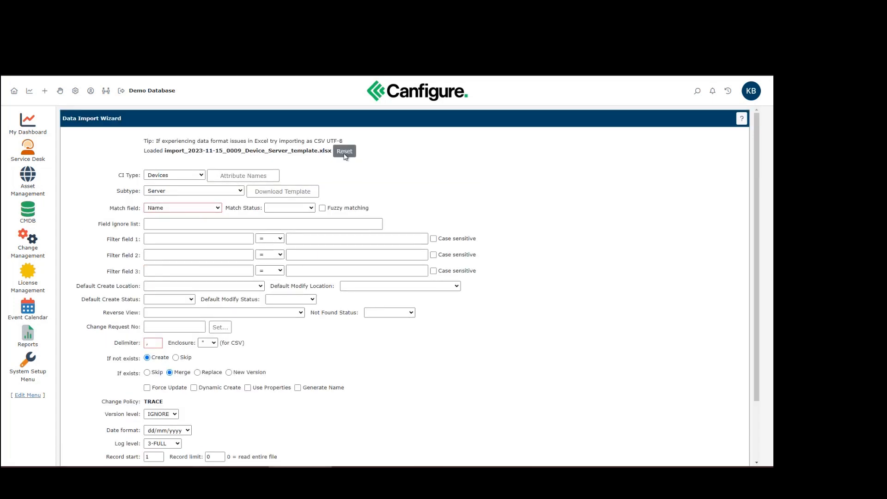
click(345, 148)
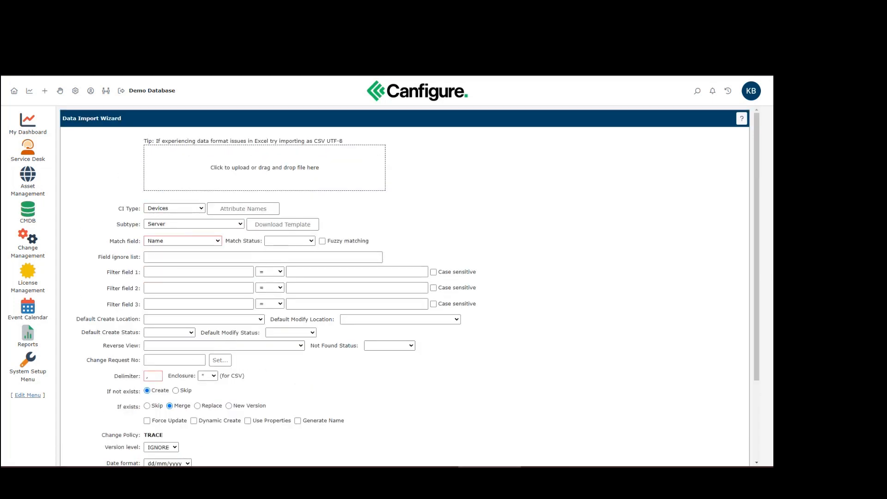
drag(99, 76, 241, 164)
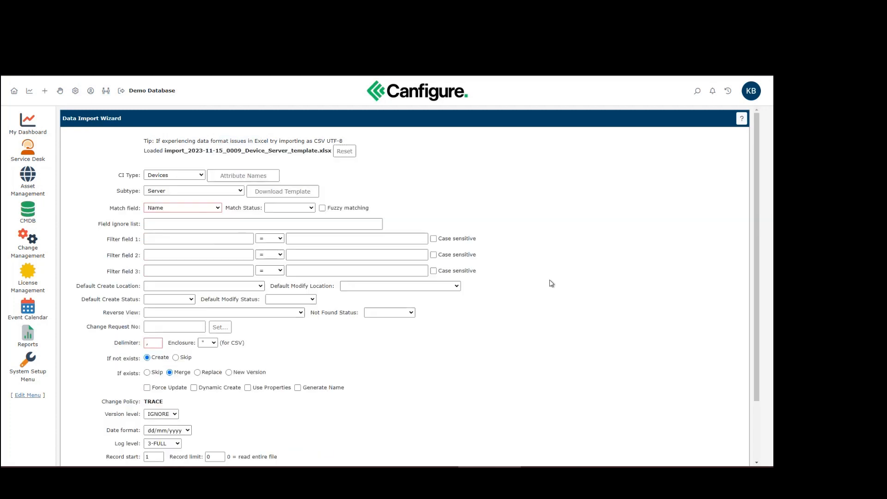
scroll(458, 266, down, 3)
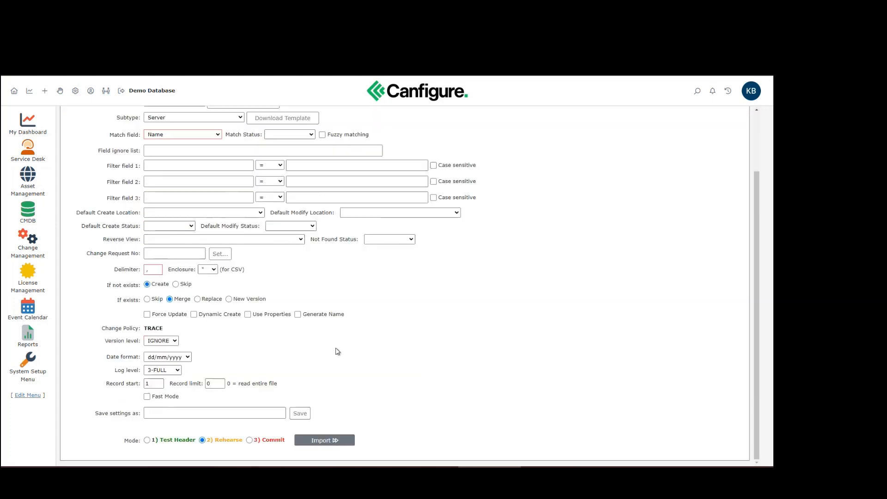
click(334, 441)
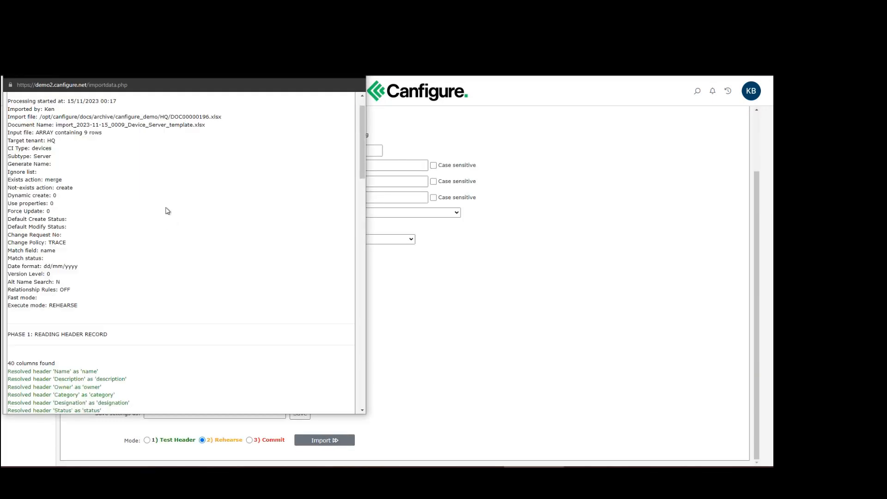
Step: Examine the new rehearsal log, checking the execute mode, resolved headers, per-server status changes in Phase 2 and the Phase 4 results
scroll(168, 212, down, 5)
scroll(206, 182, up, 2)
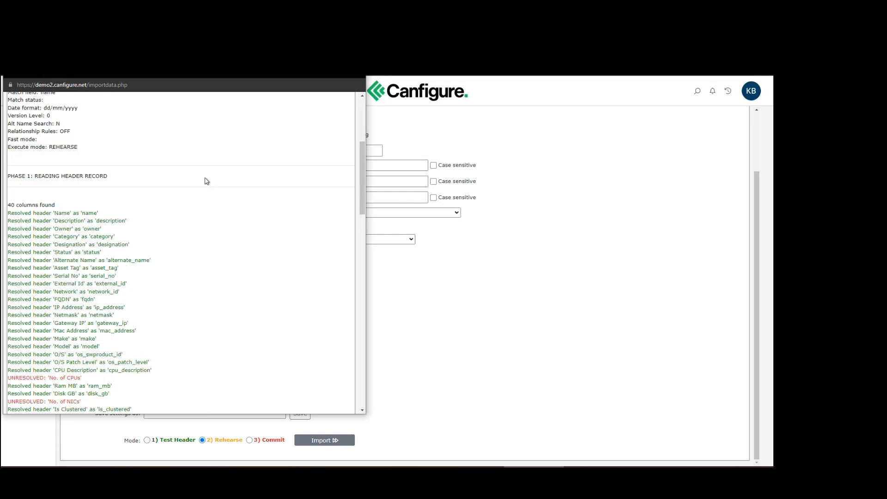
scroll(207, 180, up, 1)
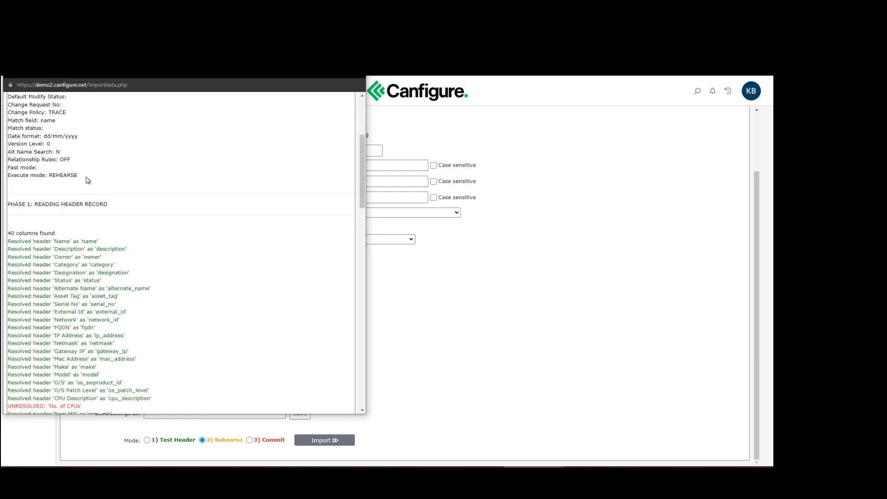
scroll(233, 229, down, 5)
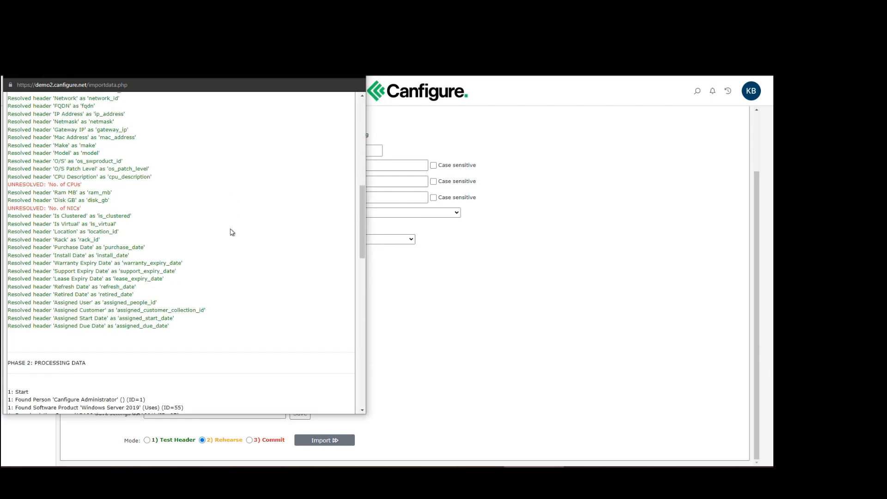
scroll(232, 232, down, 5)
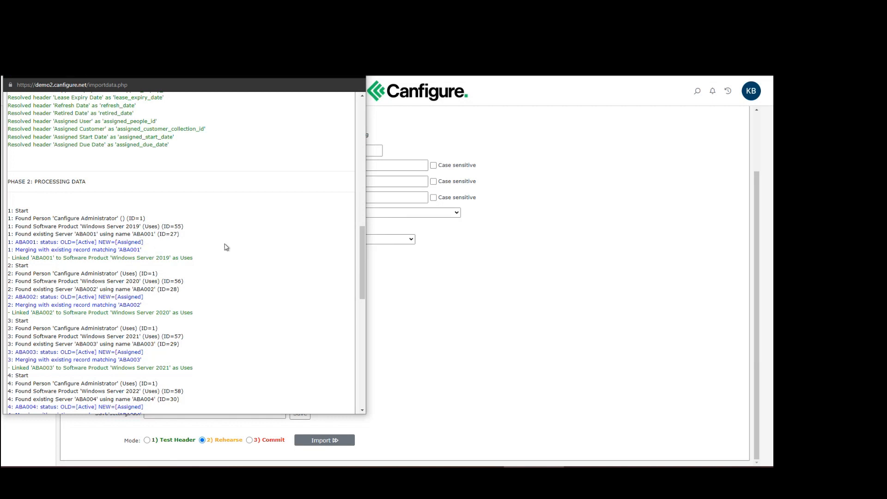
scroll(227, 247, down, 8)
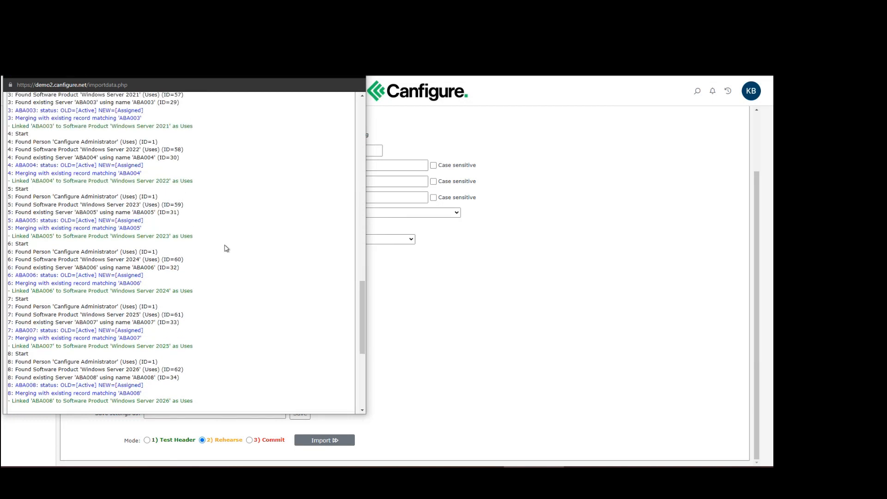
scroll(227, 250, down, 3)
scroll(182, 178, down, 1)
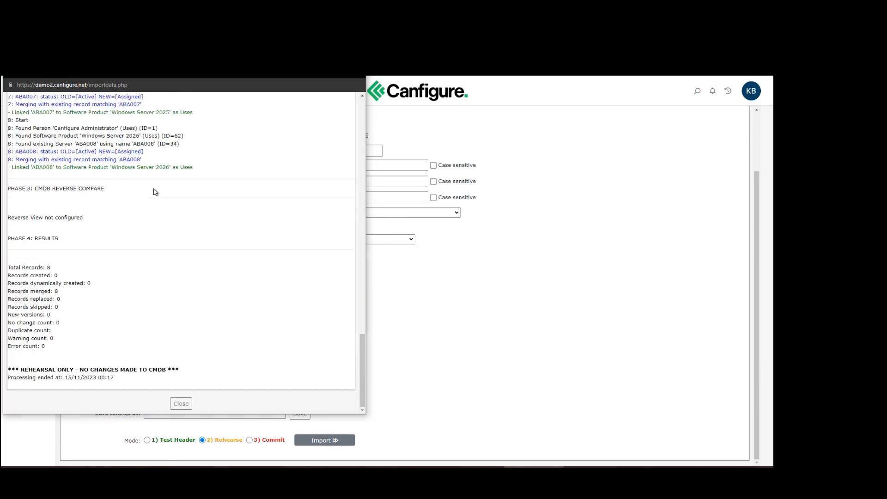
Step: Close the rehearsal log, switch to the Excel workbook and enter server name ABA009 in cell A10 of Template (2)
click(182, 404)
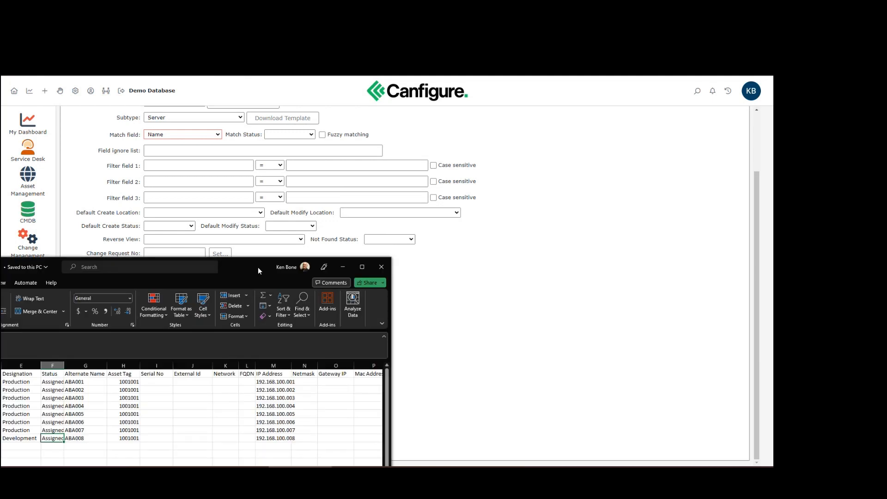
drag(258, 267, 518, 89)
click(104, 272)
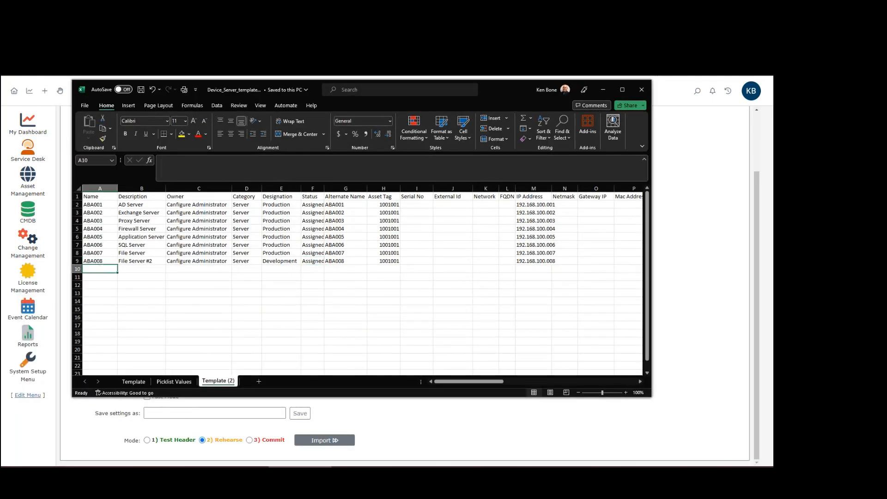
key(Up)
key(ctrl+c)
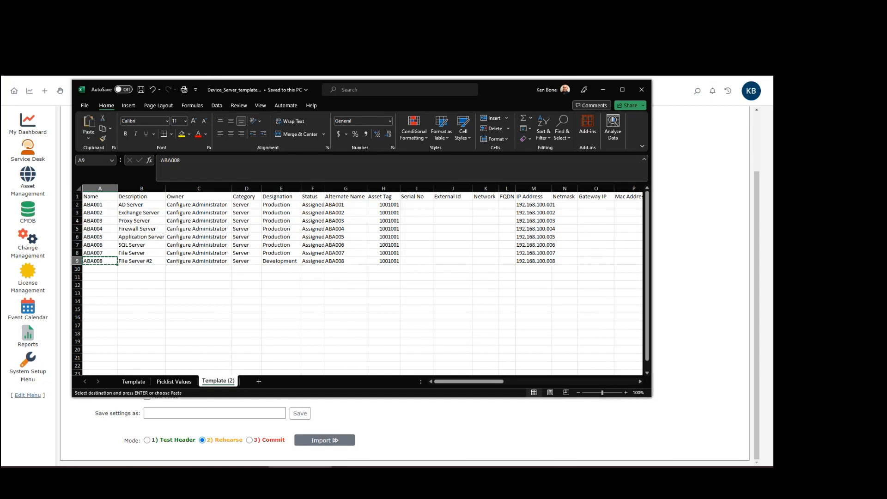
key(Down)
key(ctrl+v)
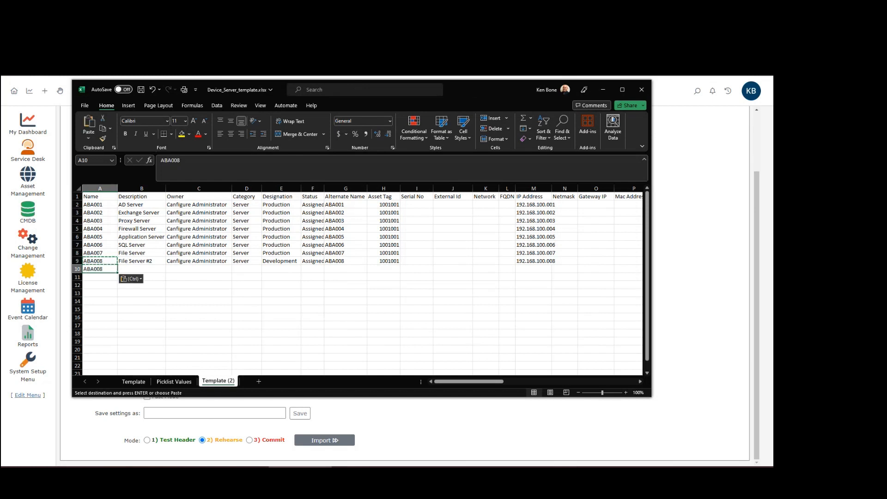
double_click(103, 269)
key(BackSpace)
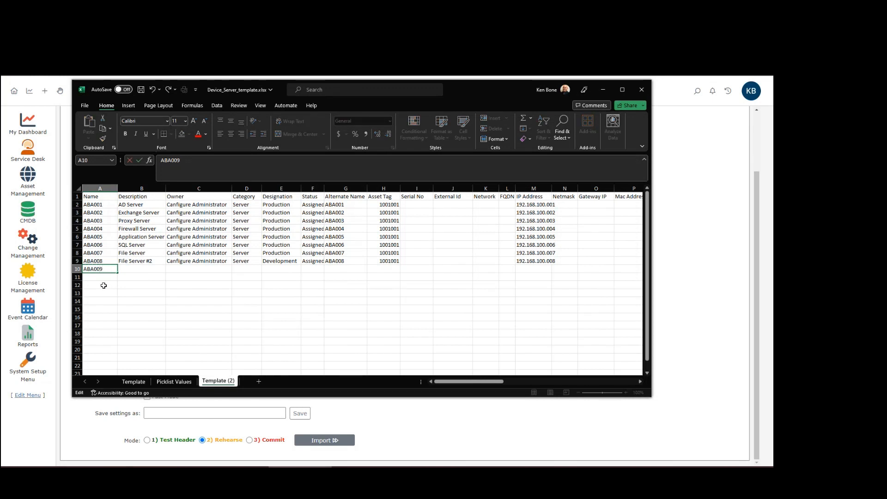
Step: Enter the description Example for ABA009 in B10 and copy the owner Canfigure Administrator from the row above into C10
key(Tab)
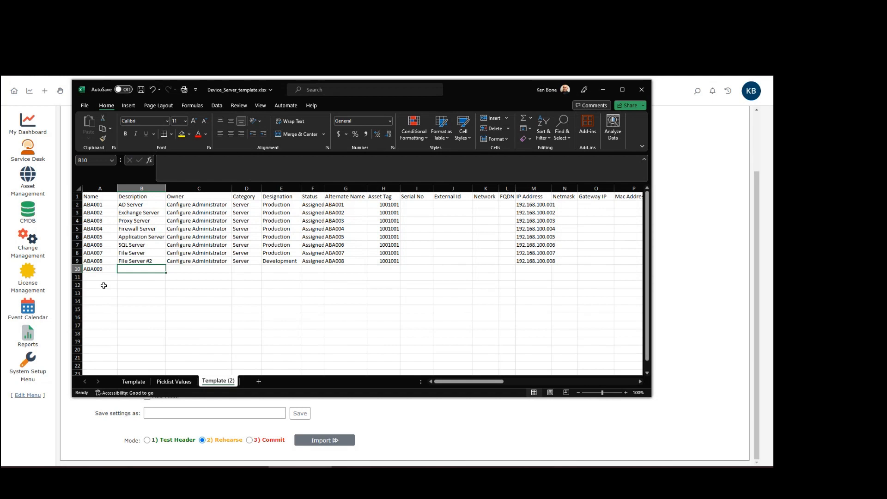
text(Examp)
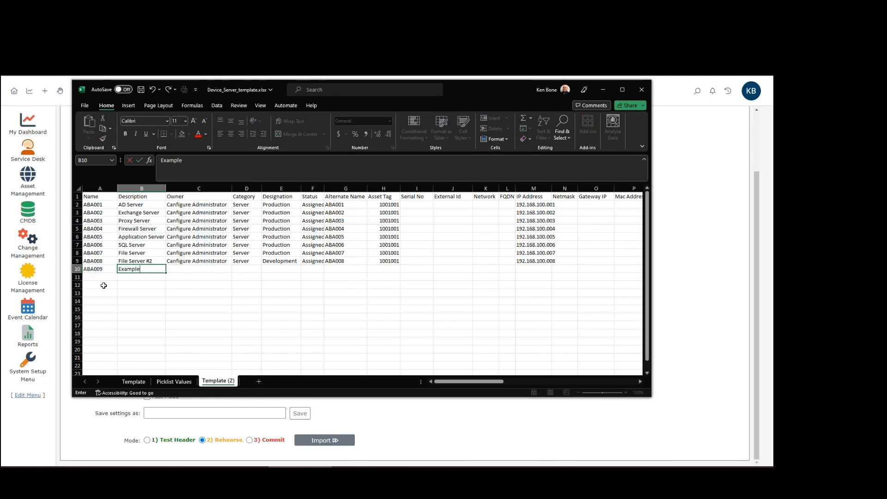
text(le)
key(Tab)
key(Up)
key(ctrl+c)
key(Down)
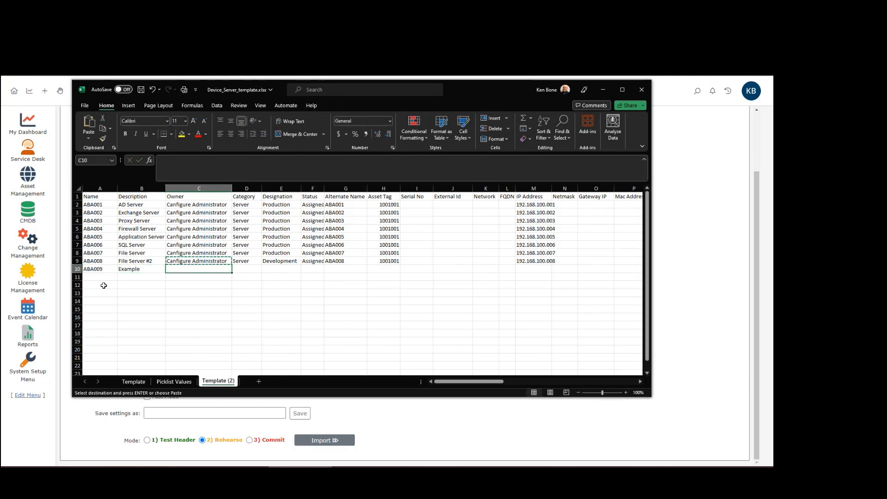
key(ctrl+v)
Step: Copy the category Server from D9 to D10 and the designation Production from E8 to E10 for ABA009
key(Tab)
key(Up)
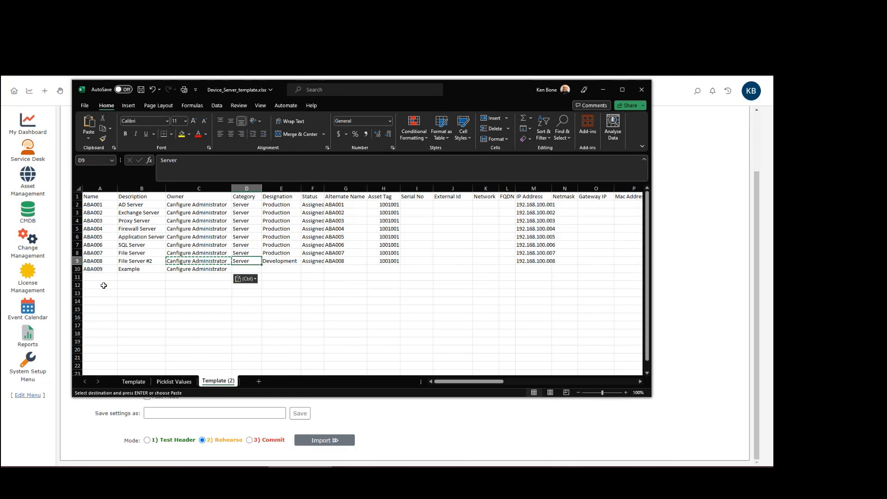
key(ctrl+c)
key(Down)
key(ctrl+v)
key(Tab)
key(Up)
key(Up)
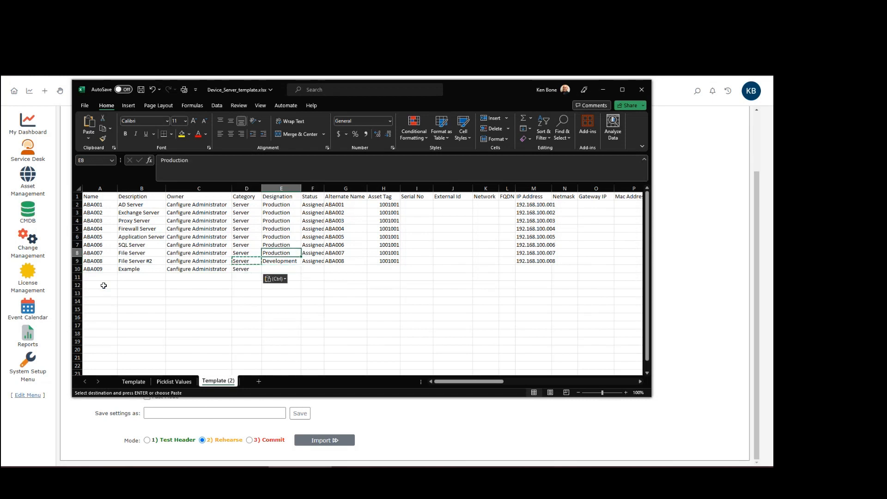
key(ctrl+c)
key(Down)
key(Down)
key(ctrl+v)
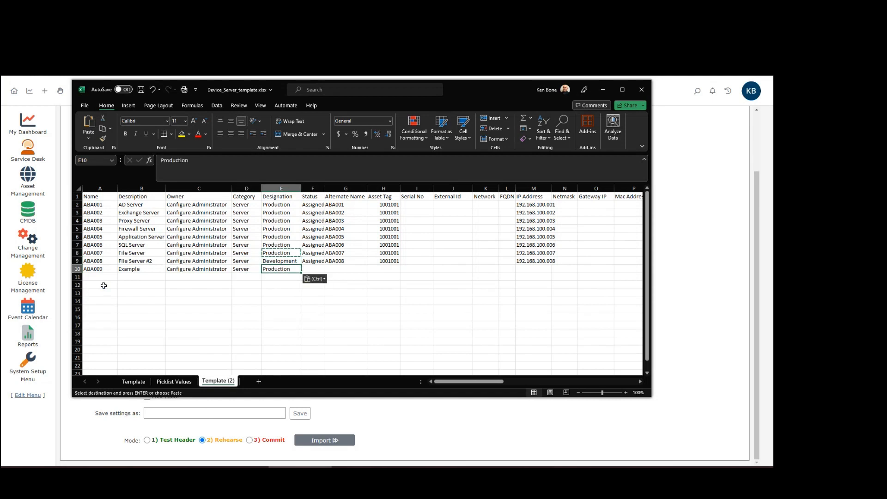
Step: Copy the Assigned status from cell F9 to F10 for ABA009
key(Tab)
key(Up)
key(ctrl+c)
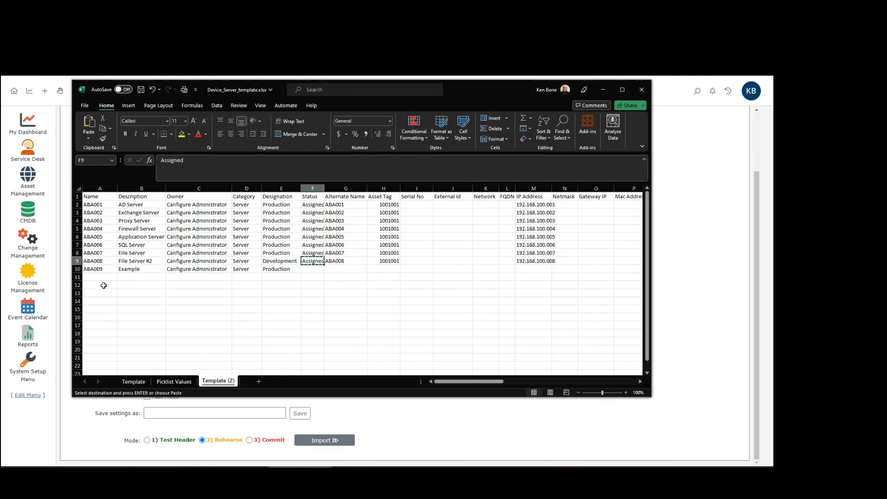
key(Down)
key(ctrl+v)
Step: Delete the entire Alternate Name column from the Template (2) sheet
key(Tab)
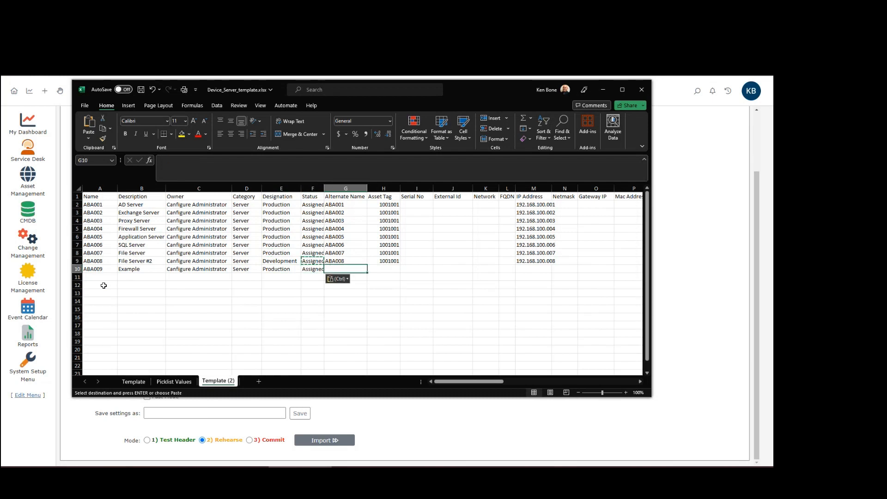
key(Left)
key(Left)
key(Right)
key(Right)
click(358, 187)
right_click(358, 187)
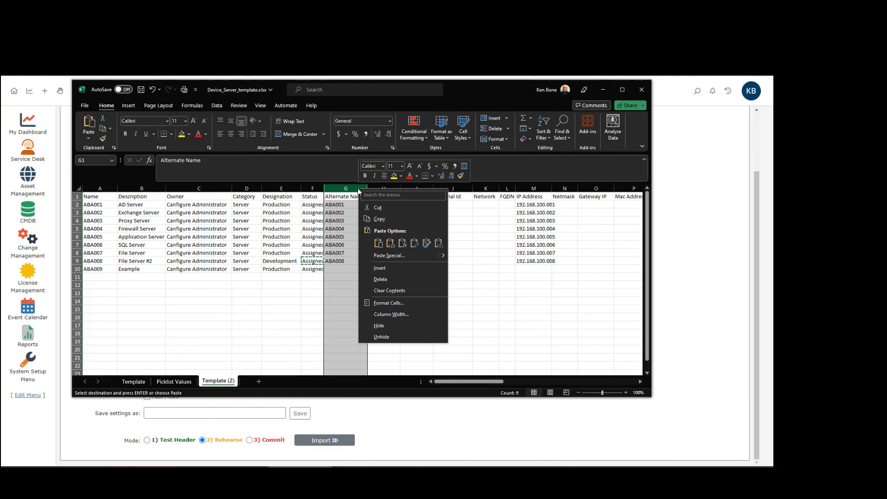
click(409, 281)
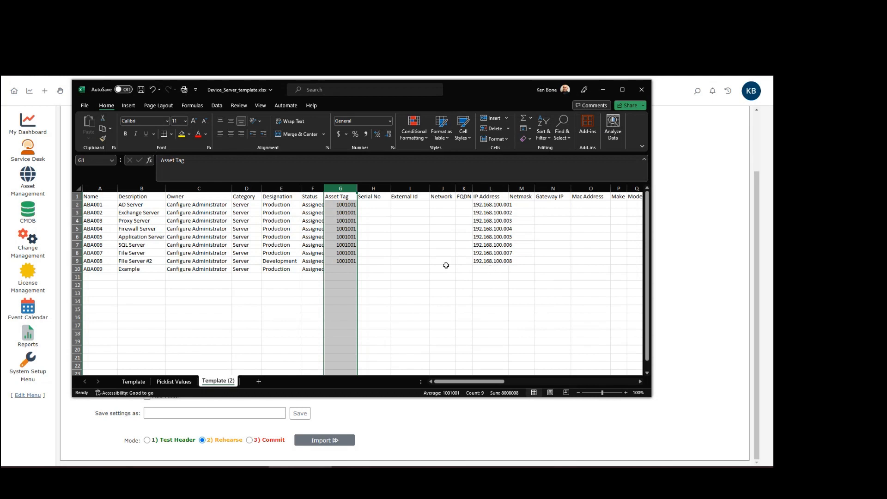
Step: Enter asset tag 10010021 in G10 and IP address 192.168.100.009 in L10 for ABA009
click(342, 268)
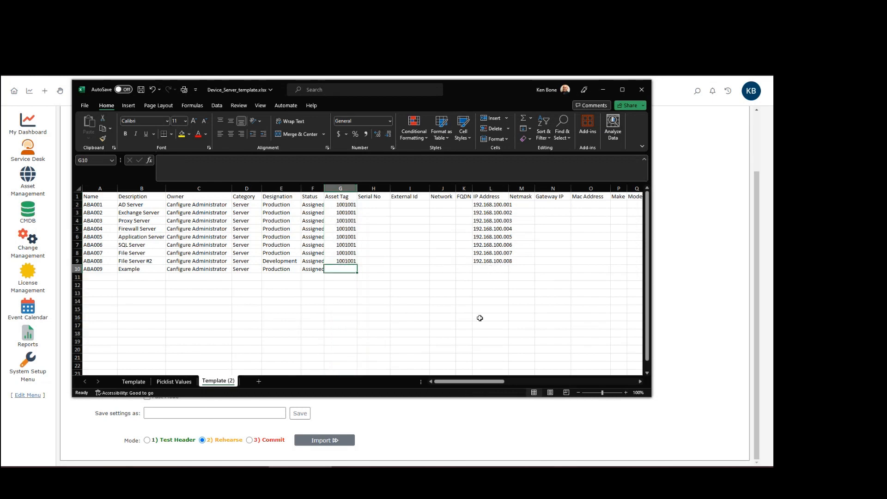
text(1001)
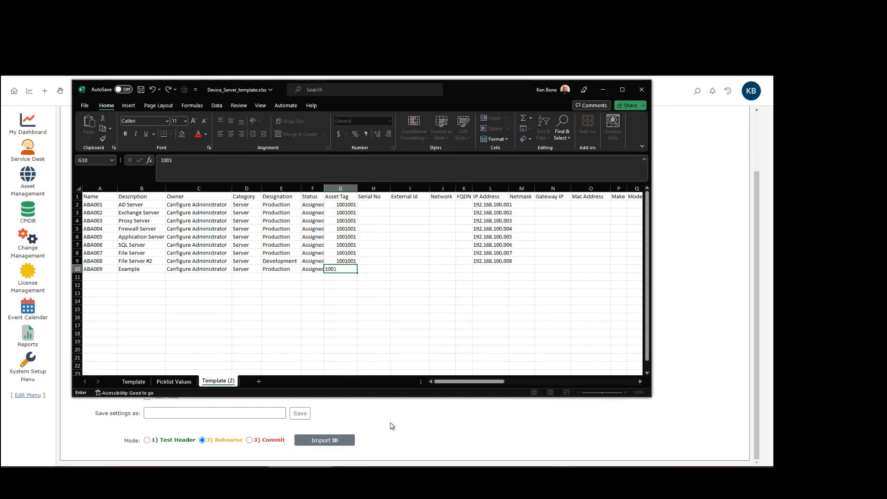
text(0021)
click(505, 269)
text(192)
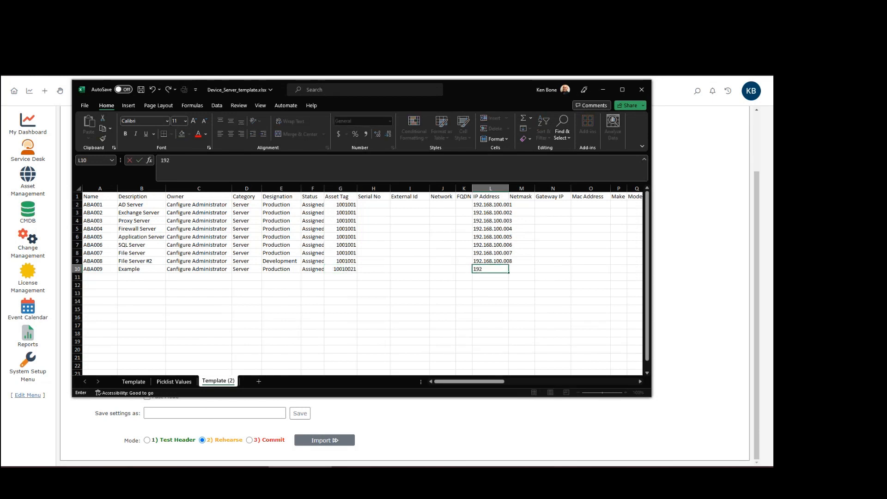
text(.168.100.009)
click(442, 285)
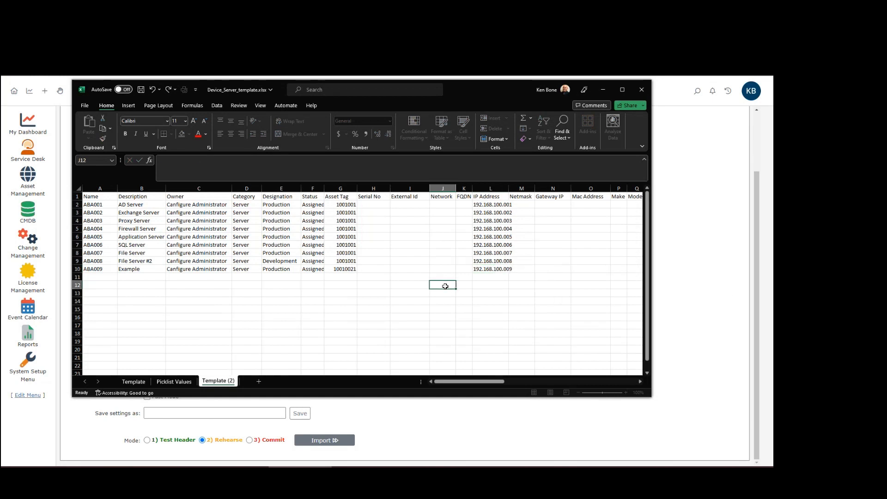
Step: Set the O/S of ABA009 in cell R10 to Windows Server 2027, based on the entry above, and save the workbook
click(640, 382)
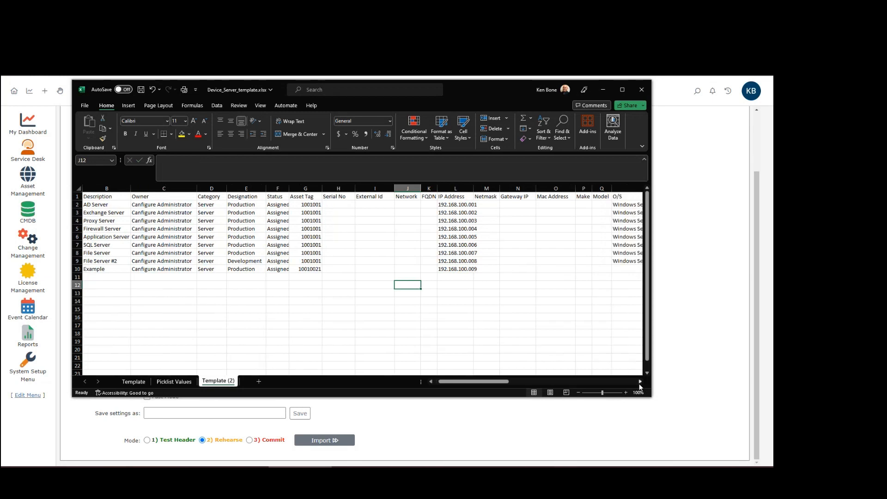
click(636, 382)
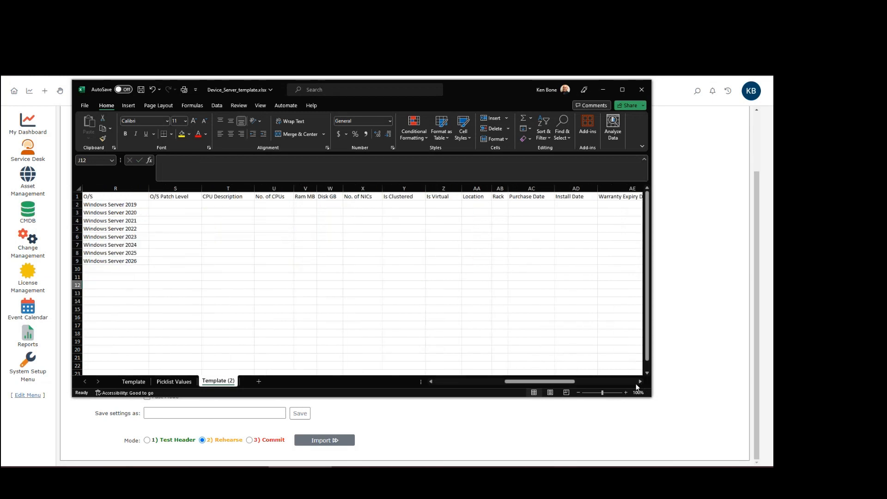
click(137, 276)
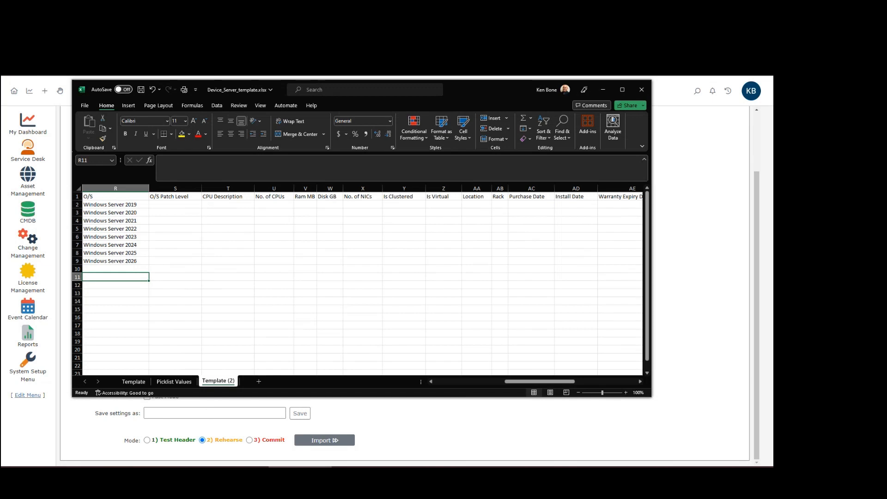
key(Up)
key(Up)
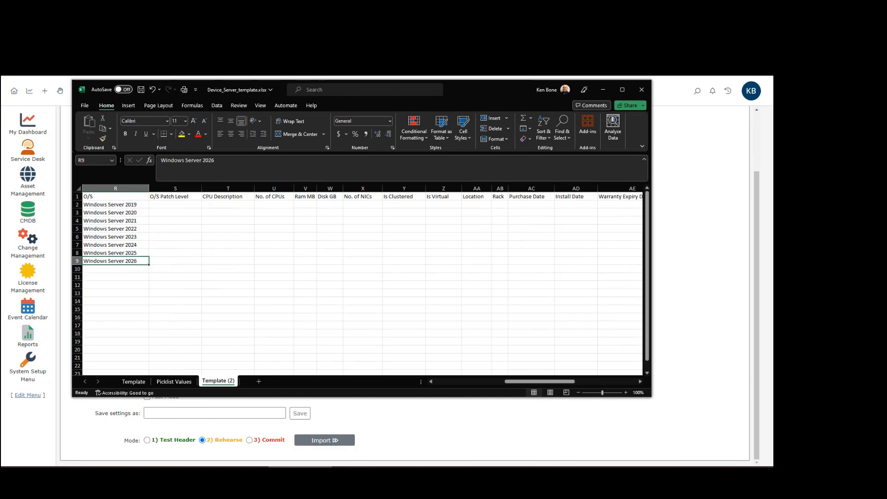
key(ctrl+c)
key(Down)
key(ctrl+v)
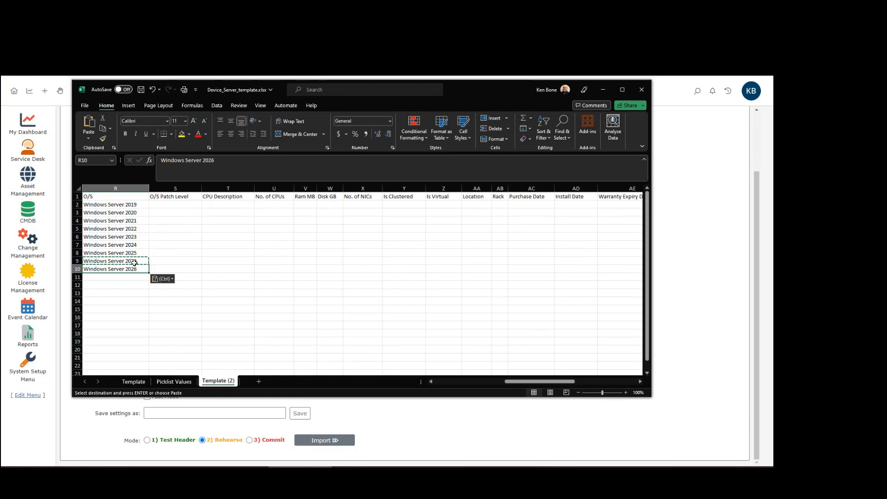
key(F2)
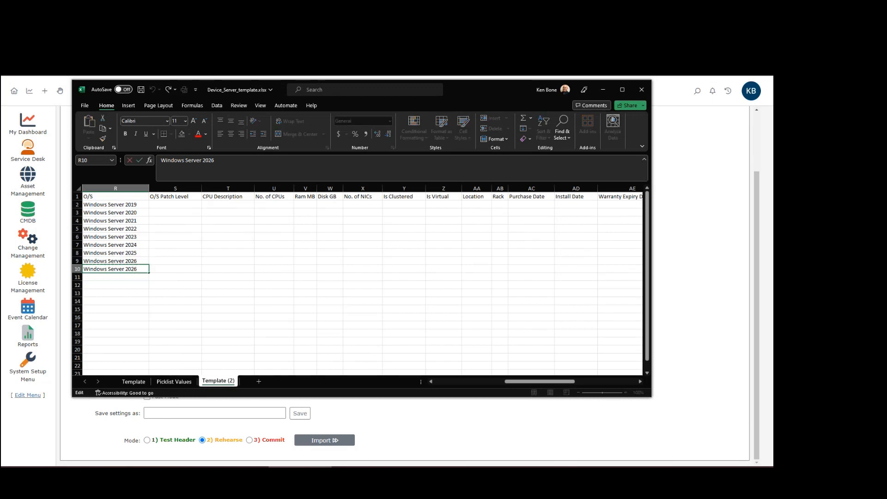
key(BackSpace)
key(Return)
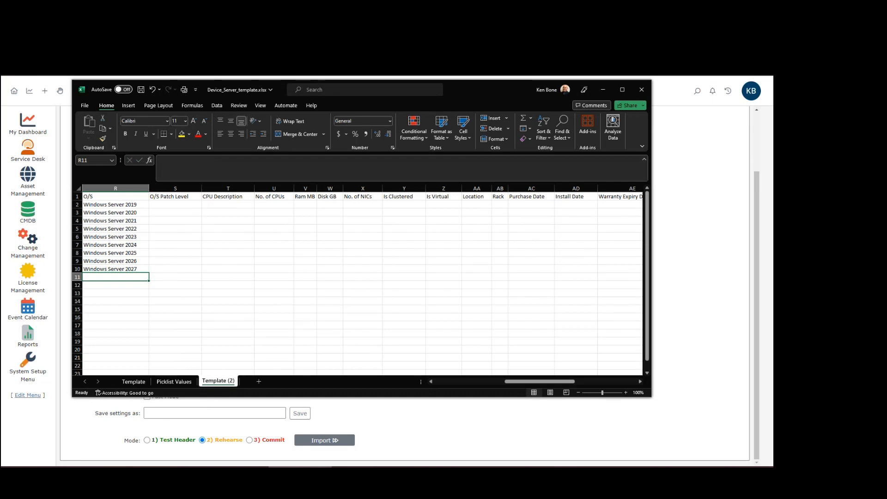
click(499, 382)
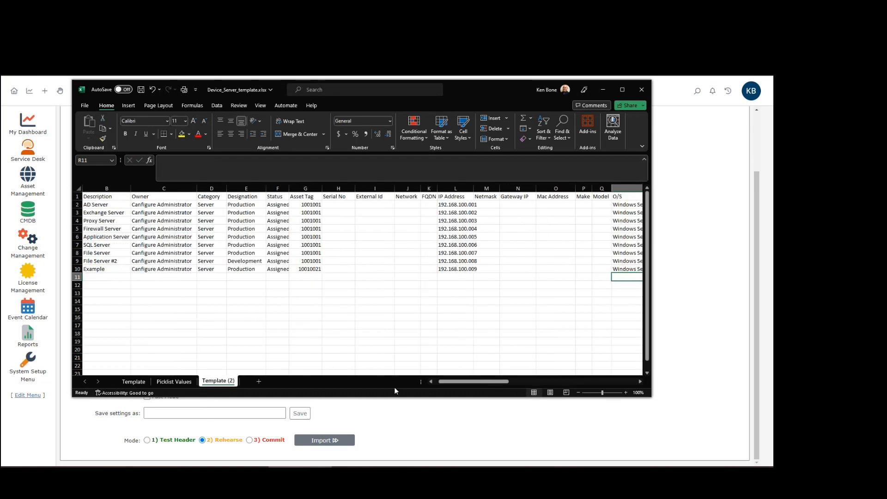
click(141, 90)
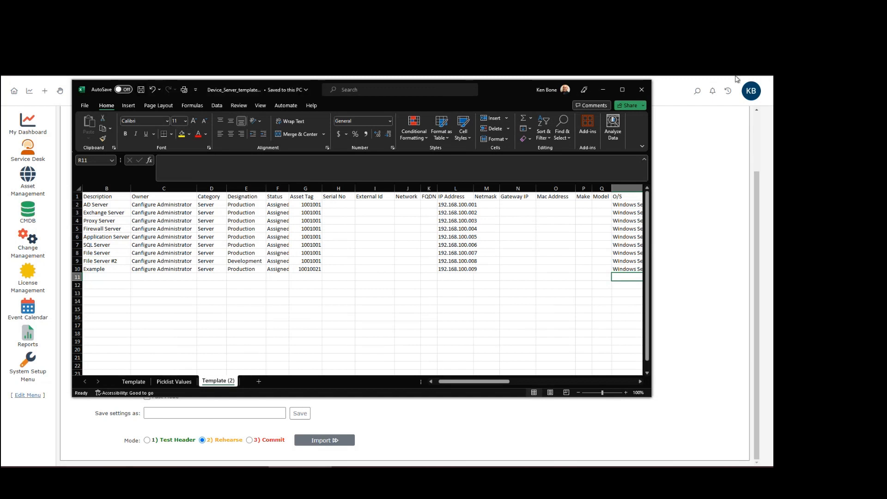
Step: Return to the Data Import Wizard, replace the loaded file with the updated Device_Server_template.xlsx and run the import in Rehearse mode
click(603, 90)
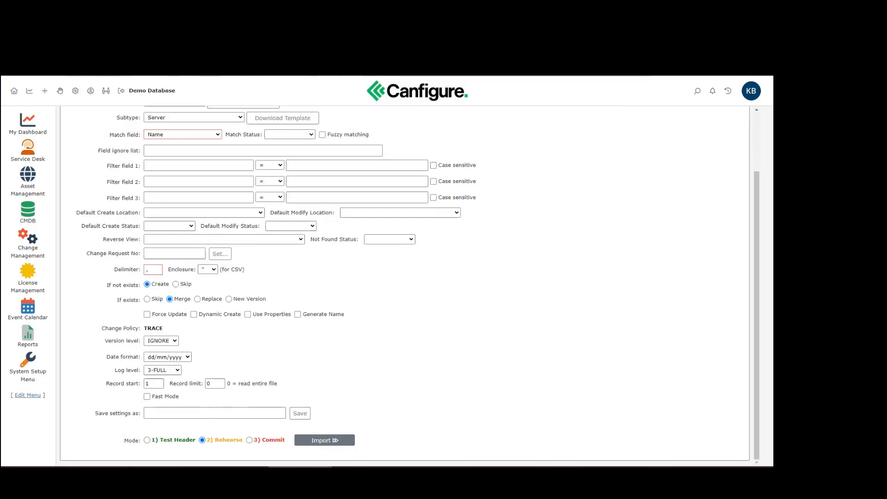
scroll(231, 129, up, 2)
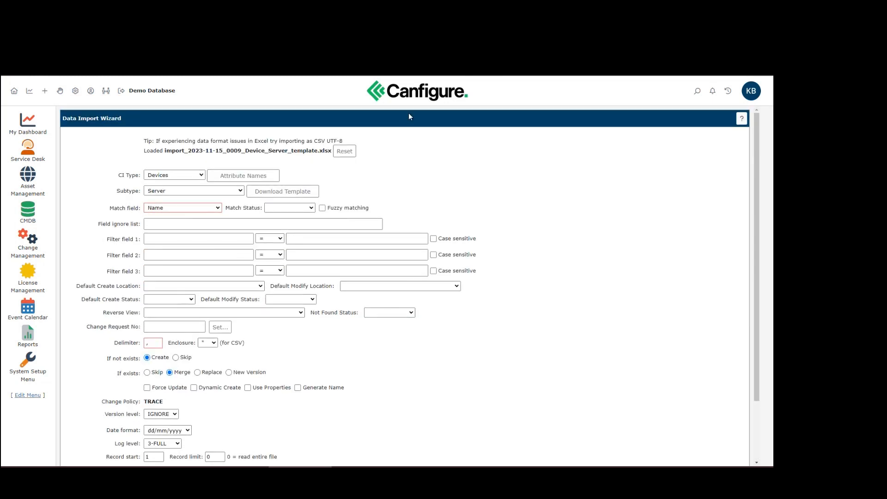
click(345, 152)
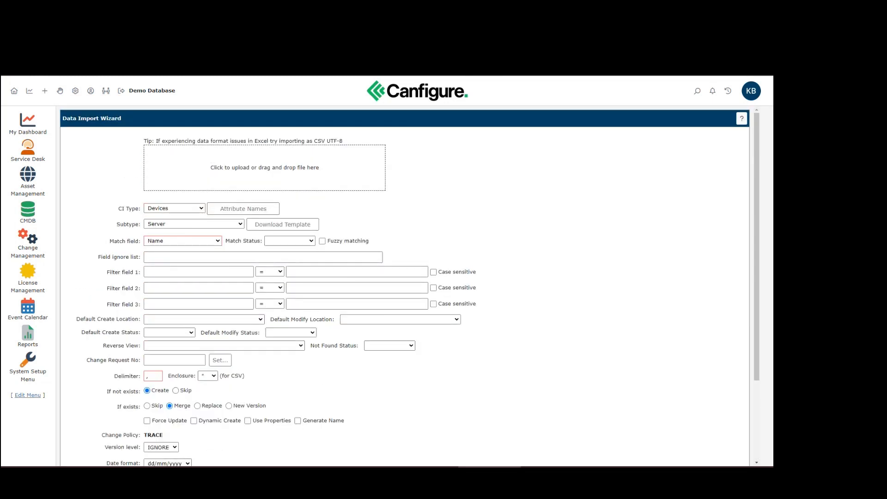
drag(114, 125, 186, 172)
scroll(575, 408, down, 2)
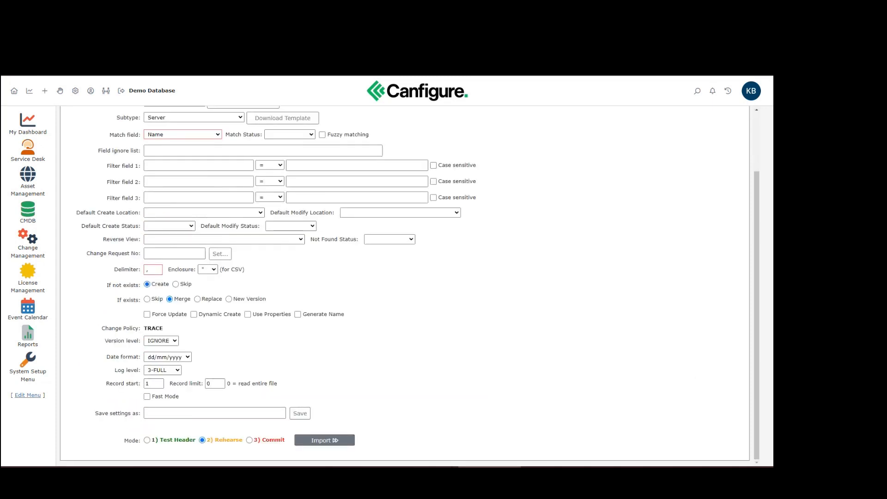
click(324, 441)
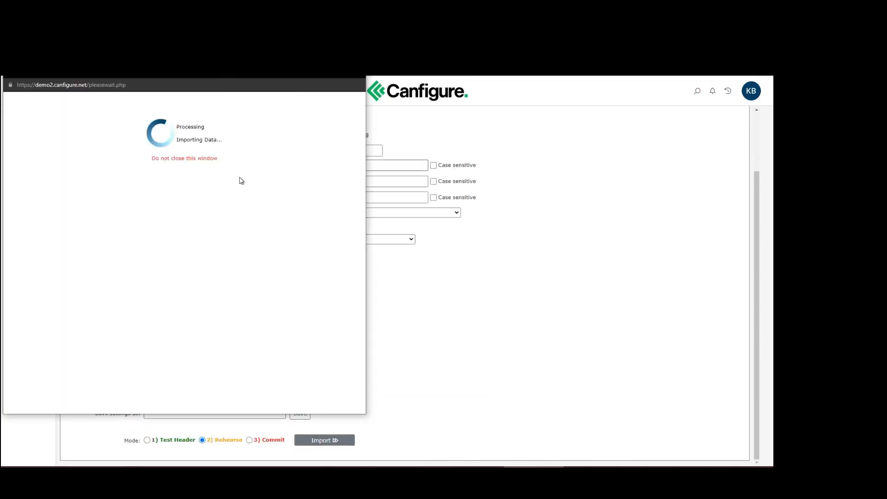
Step: Examine the rehearsal log through header resolution, record processing and results, especially the entries for ABA009, and close it
scroll(194, 189, down, 3)
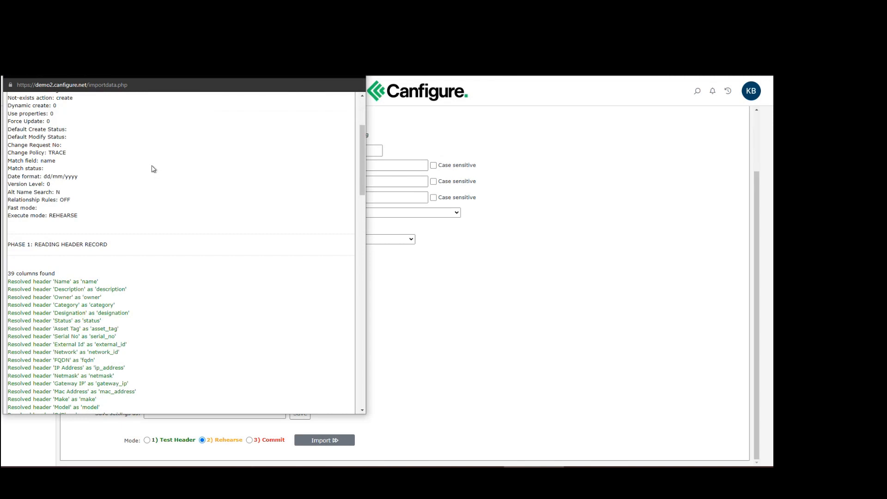
scroll(160, 164, down, 3)
scroll(169, 172, down, 12)
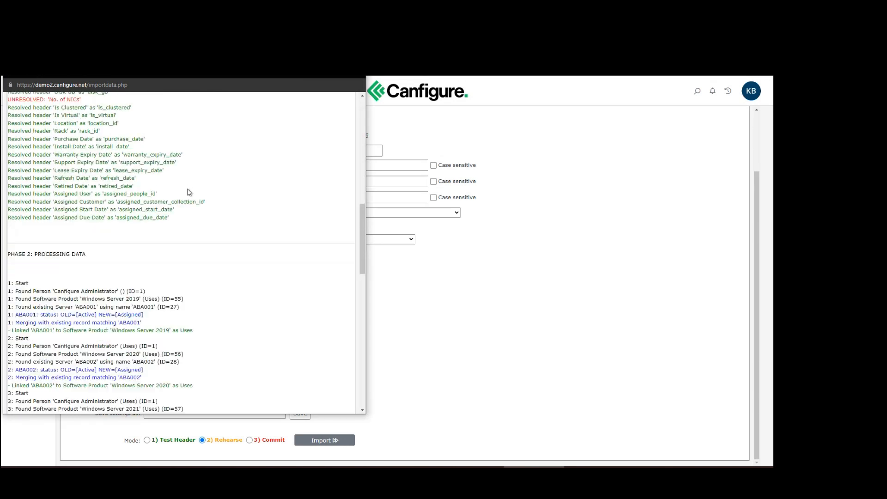
scroll(198, 213, down, 5)
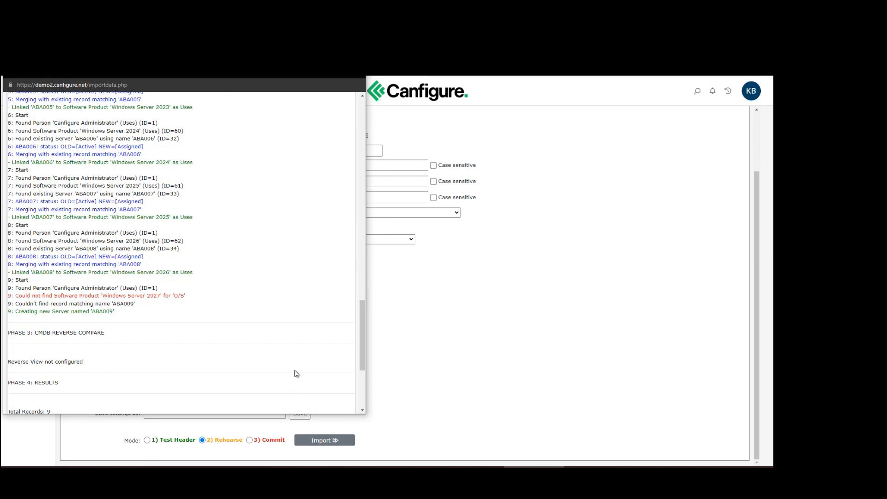
scroll(148, 351, down, 3)
scroll(138, 318, down, 1)
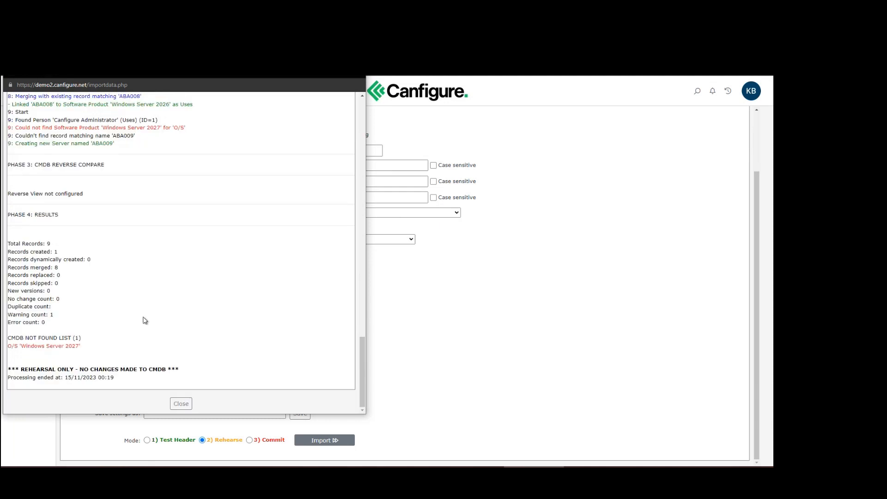
scroll(153, 296, up, 4)
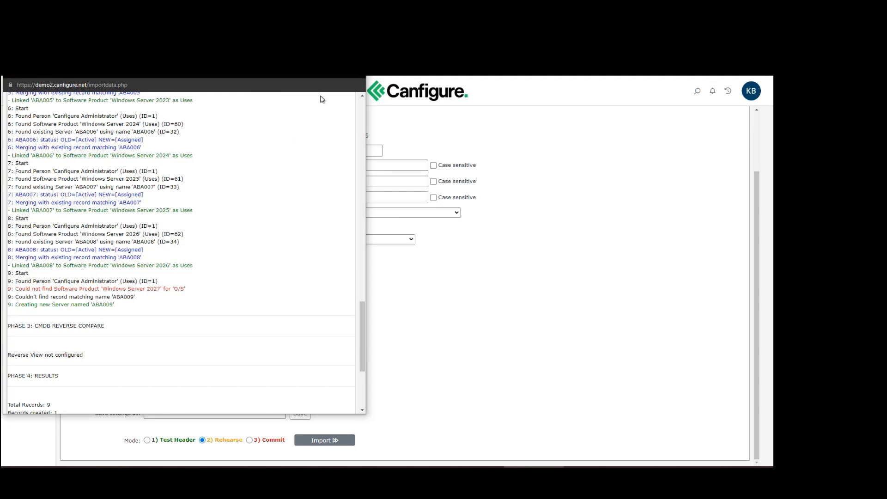
click(355, 76)
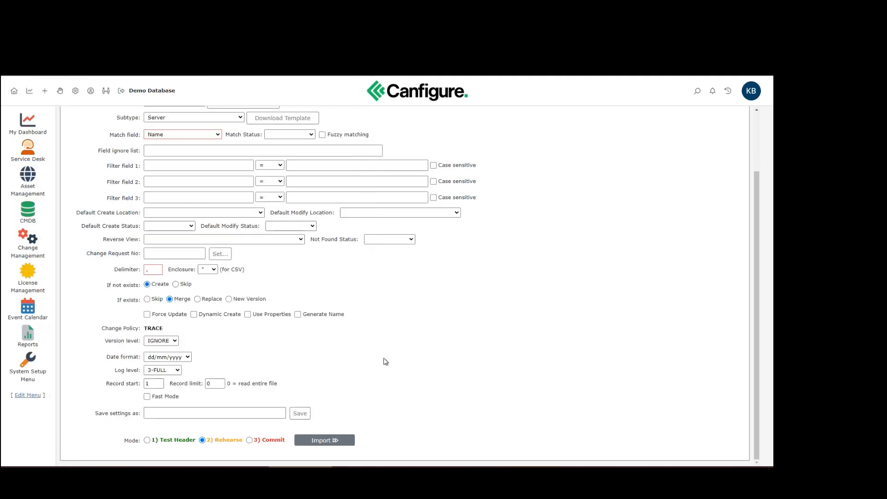
Step: Enable Dynamic Create and rehearse the import again, checking the log for ABA009 and its O/S before closing it
click(194, 315)
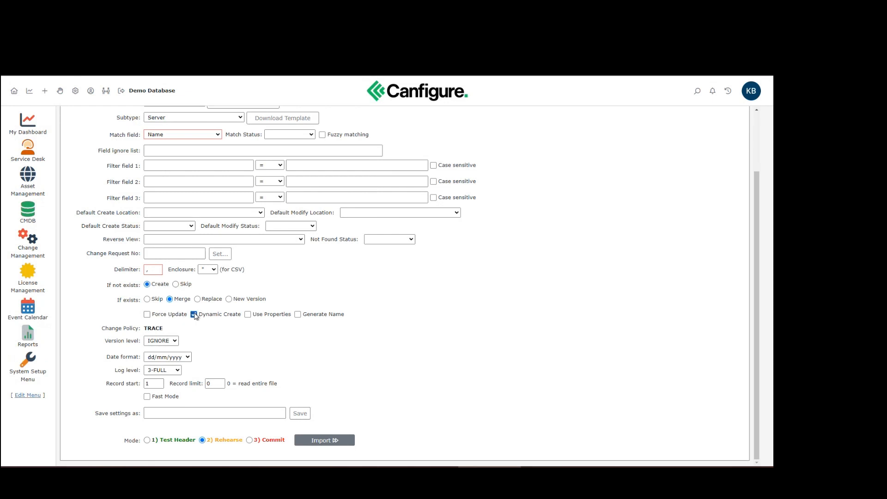
click(324, 439)
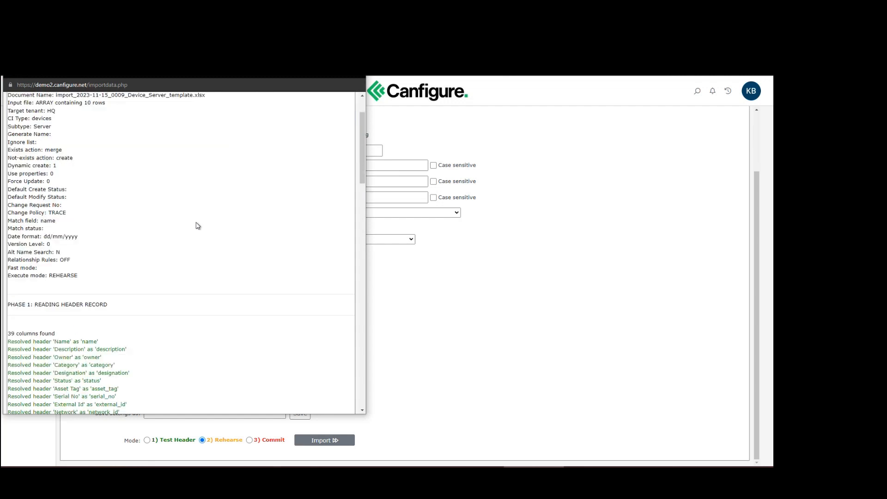
scroll(193, 220, down, 15)
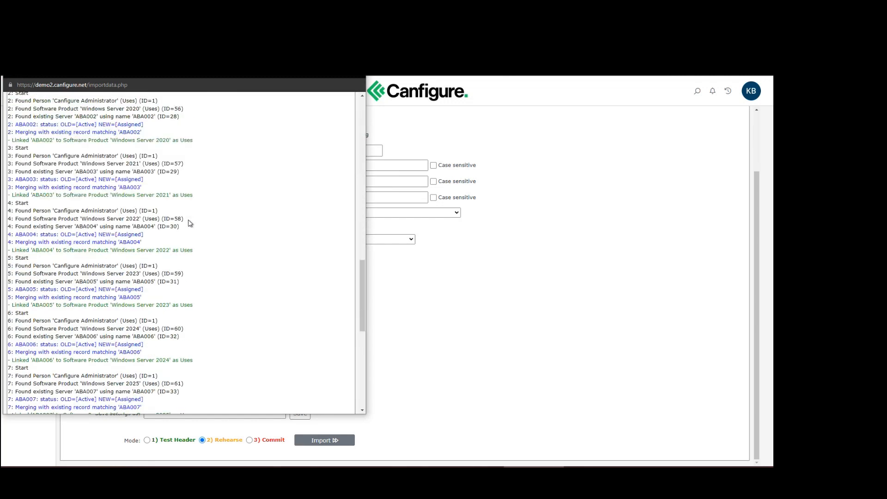
scroll(189, 223, down, 5)
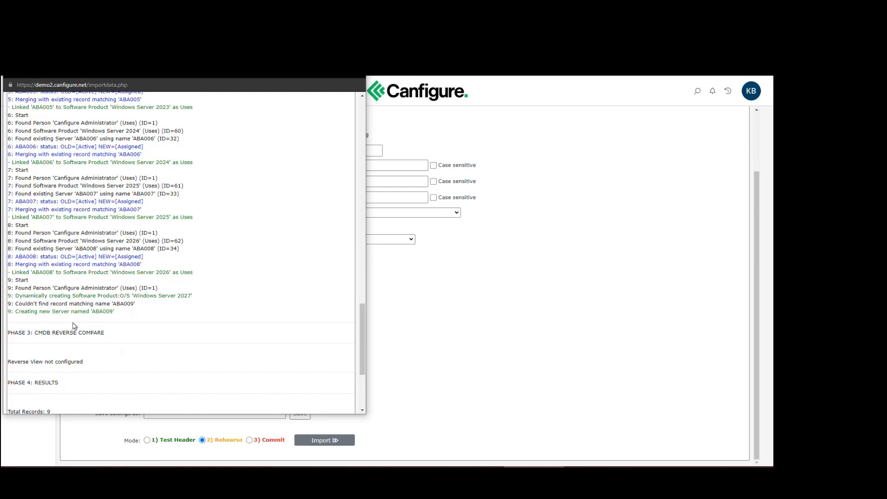
scroll(208, 290, up, 1)
scroll(209, 290, up, 5)
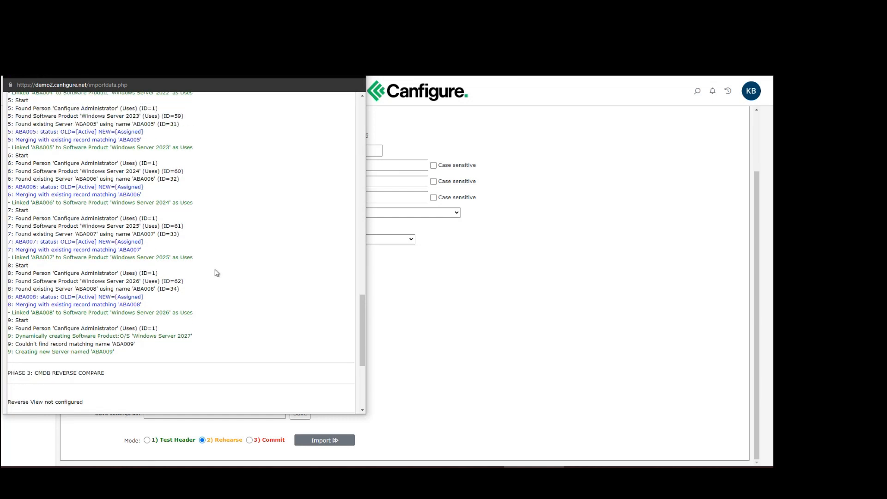
scroll(214, 275, down, 13)
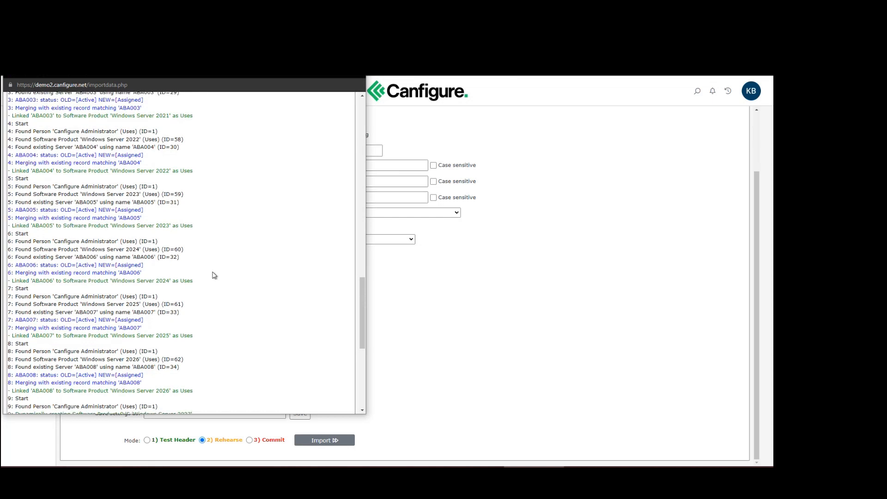
click(181, 404)
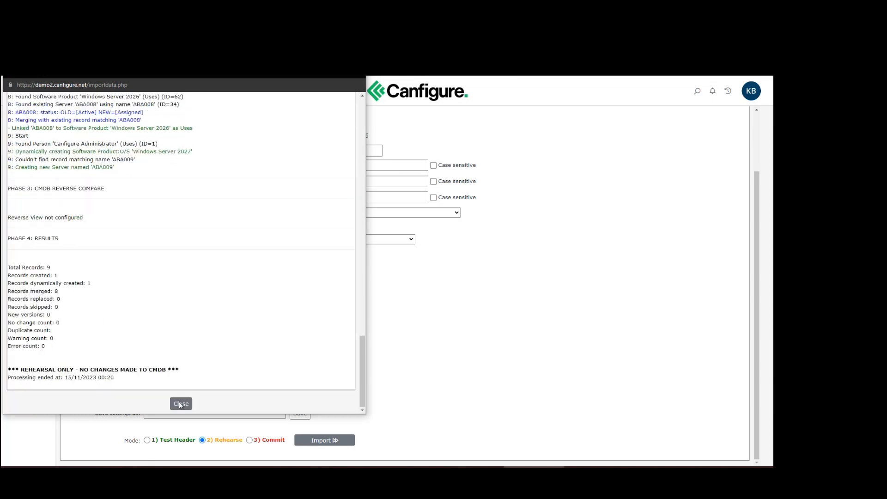
Step: Run the import in Commit mode, approving the commit, and check the log through to the final results
click(272, 439)
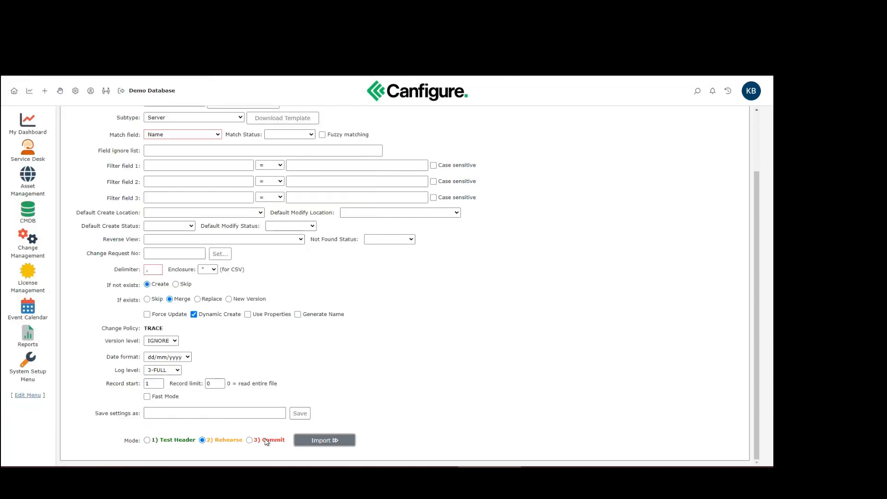
click(329, 440)
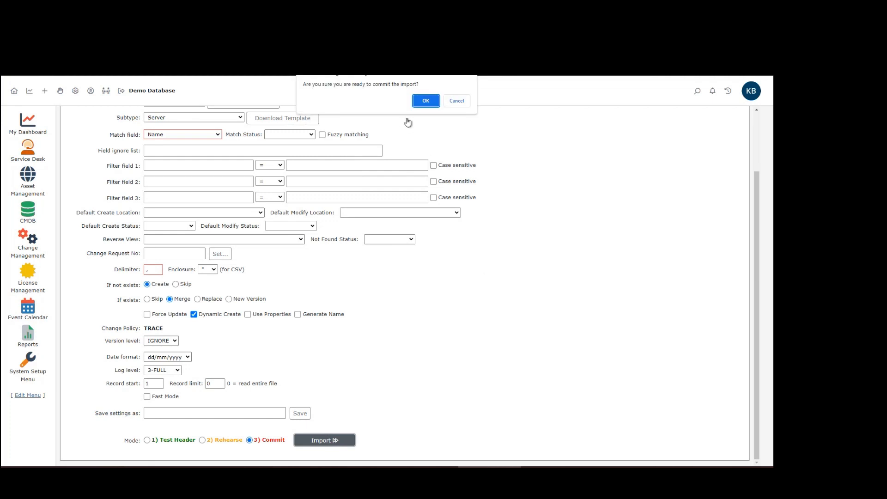
click(425, 100)
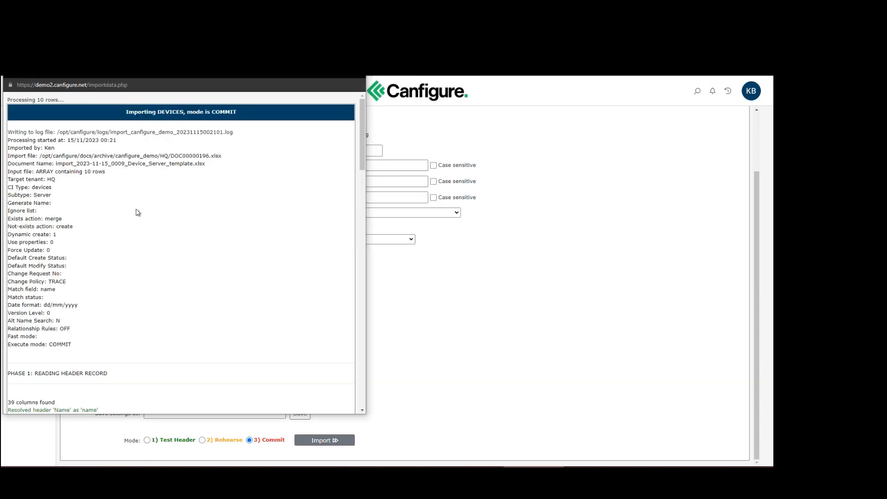
double_click(224, 112)
scroll(147, 298, down, 10)
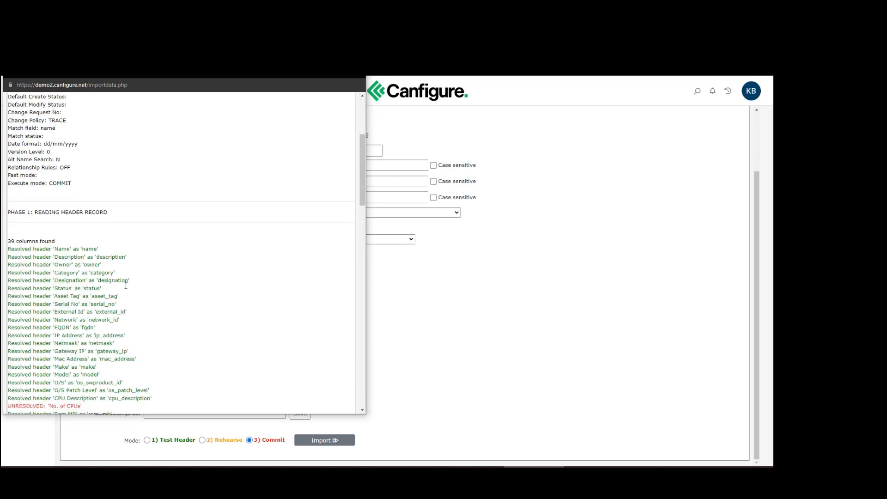
scroll(138, 279, down, 5)
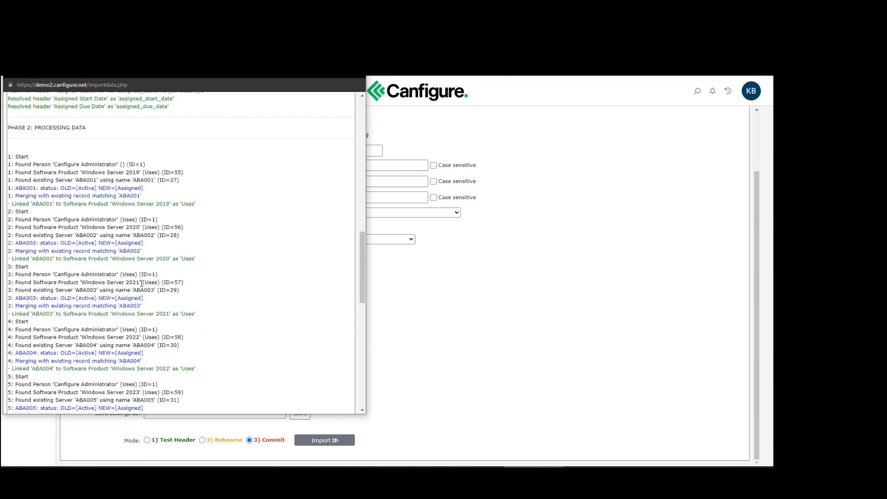
scroll(175, 288, down, 8)
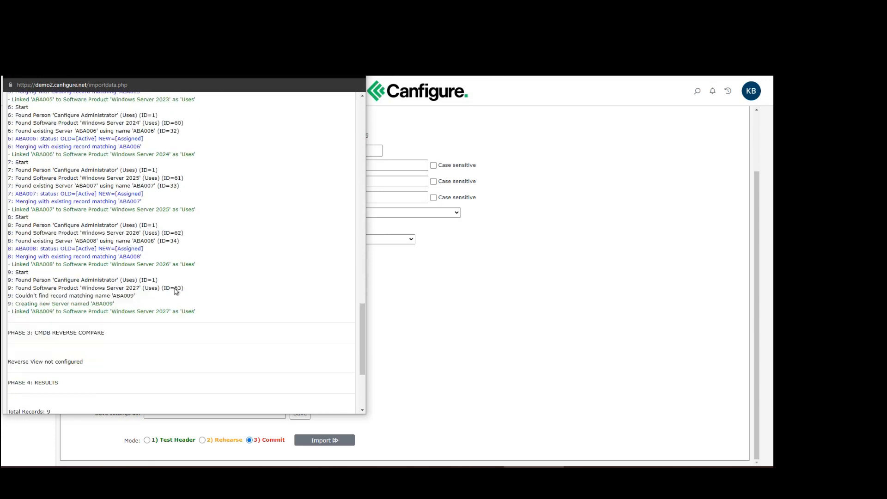
scroll(199, 284, down, 1)
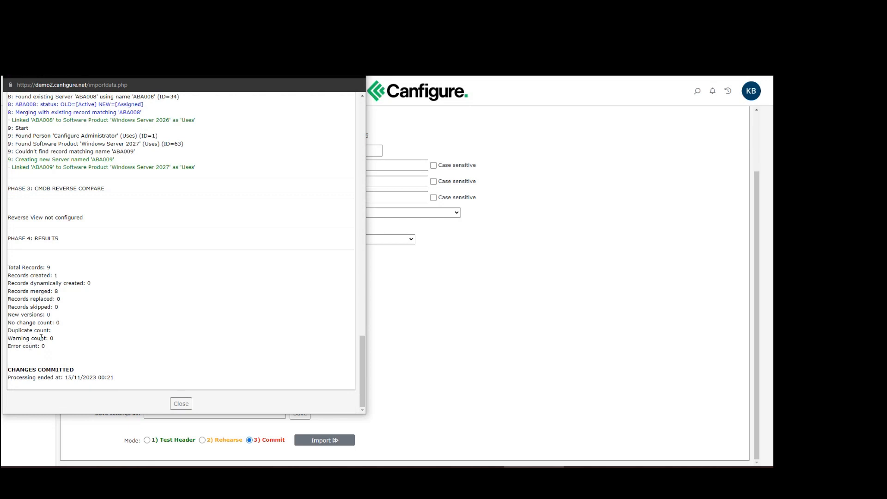
click(181, 404)
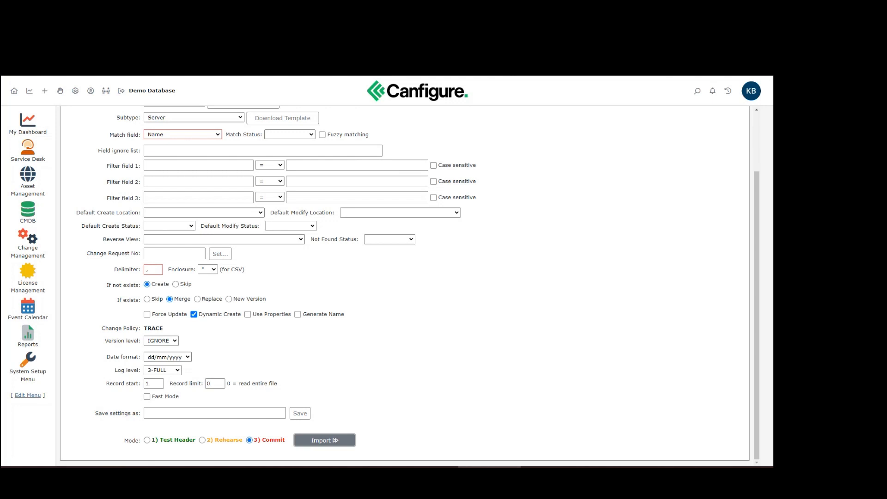
Step: Open the Canfigure Wiki help page for the Data Import Wizard
scroll(648, 232, up, 3)
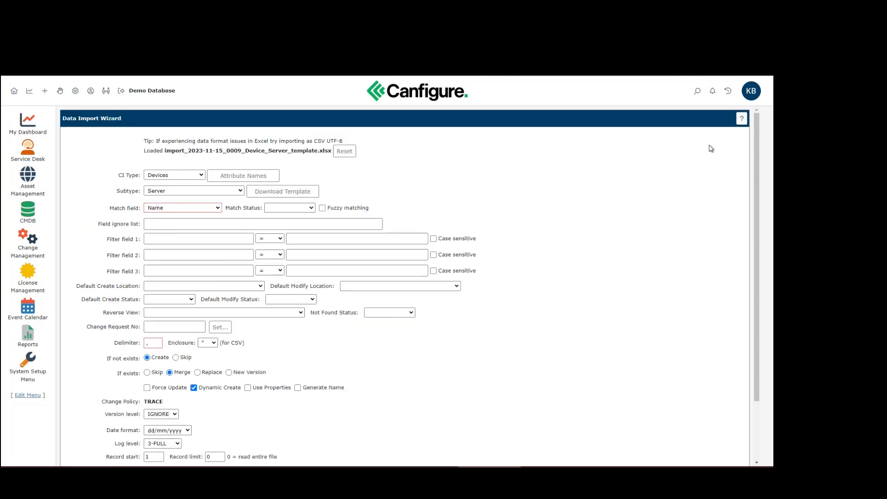
click(742, 119)
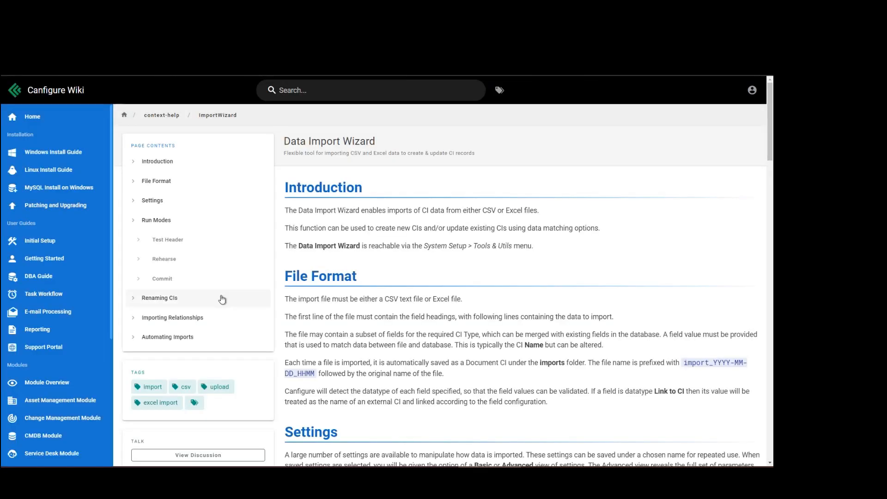